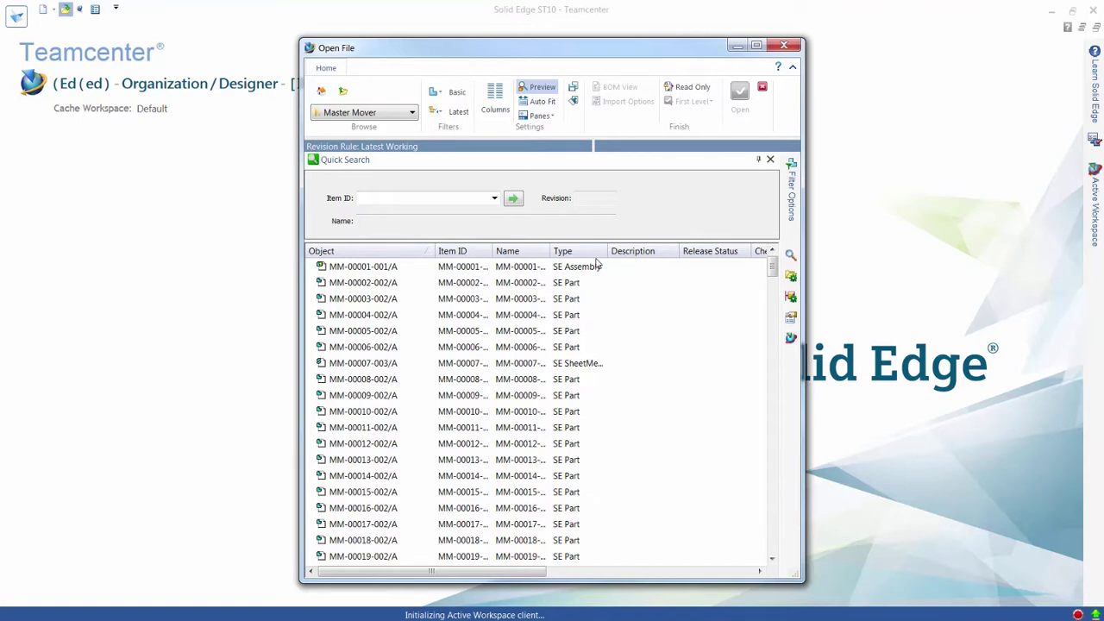
- Filter the file list to items with no Solid Edge documents and switch back to all Solid Edge documents
{"action": "mouse_move", "coordinate": [791, 207]}
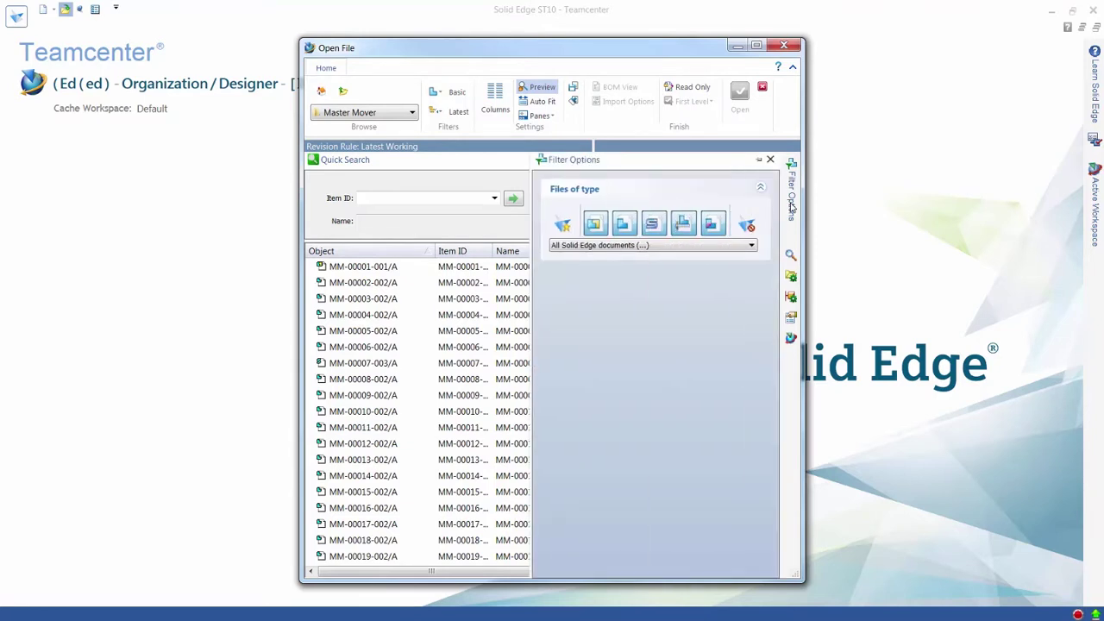
{"action": "left_click", "coordinate": [746, 225]}
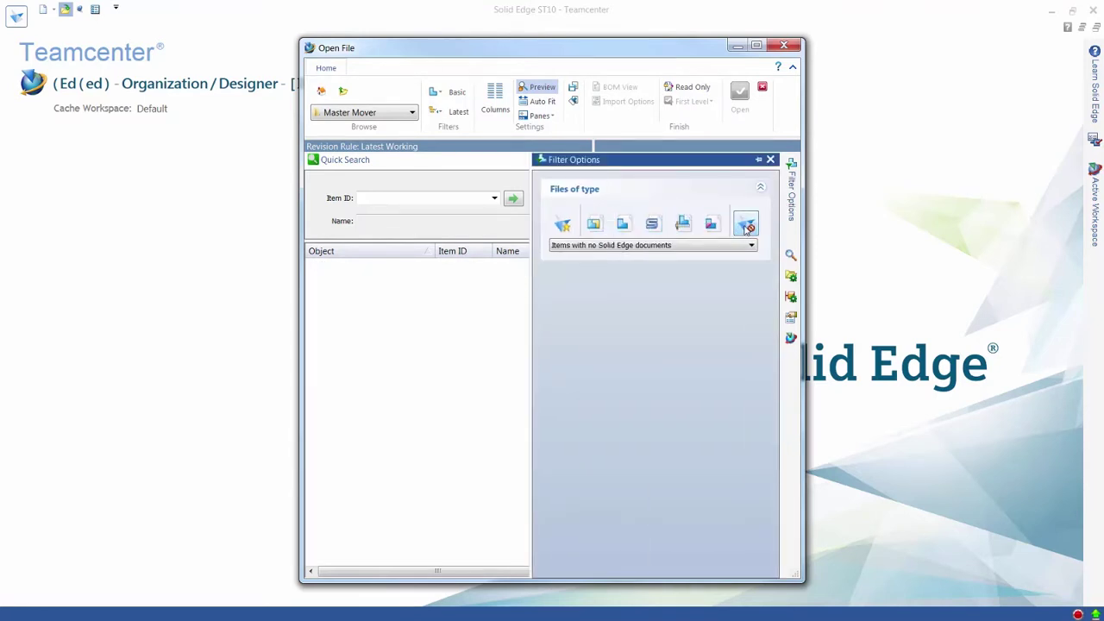
{"action": "left_click", "coordinate": [751, 245]}
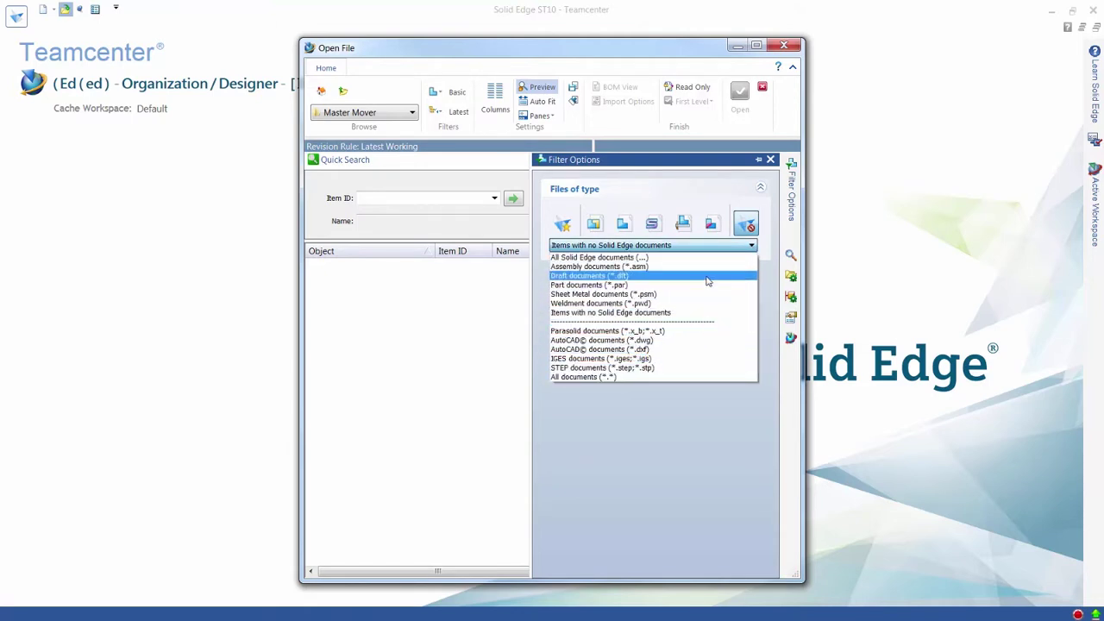
{"action": "left_click", "coordinate": [641, 186]}
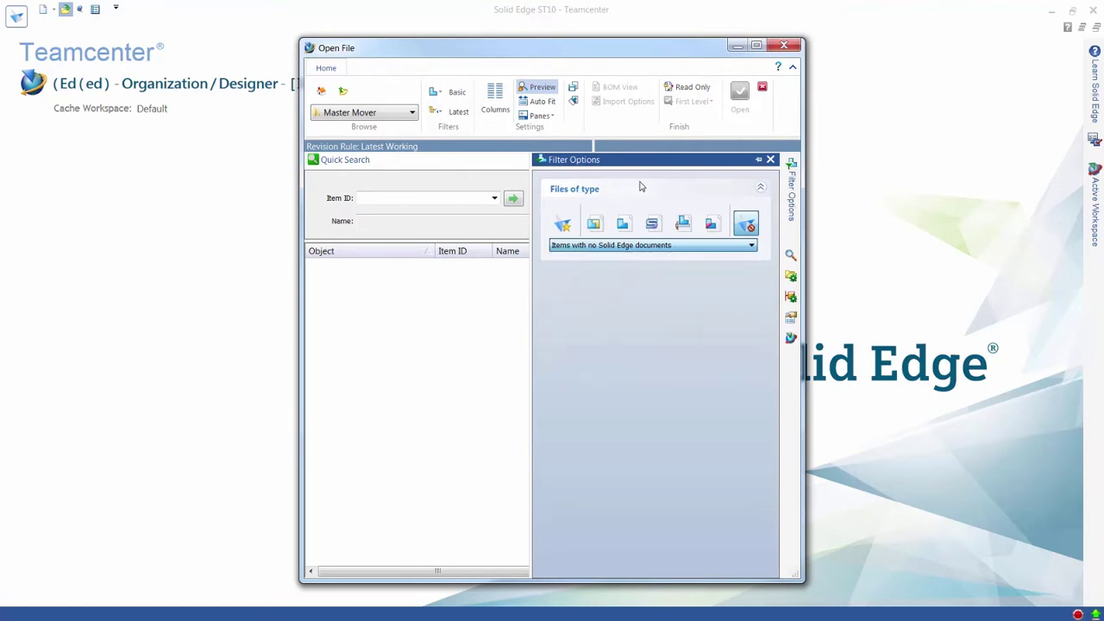
{"action": "left_click", "coordinate": [558, 225]}
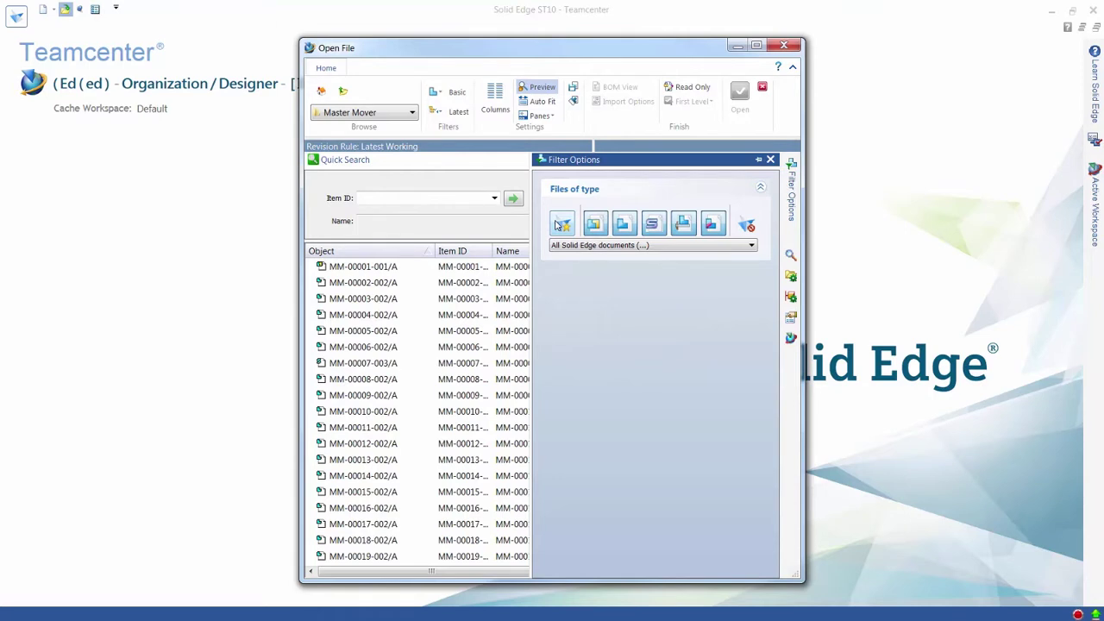
- Exclude part, sheet metal and weldment documents from the file list, leaving assembly and draft documents
{"action": "left_click", "coordinate": [622, 224]}
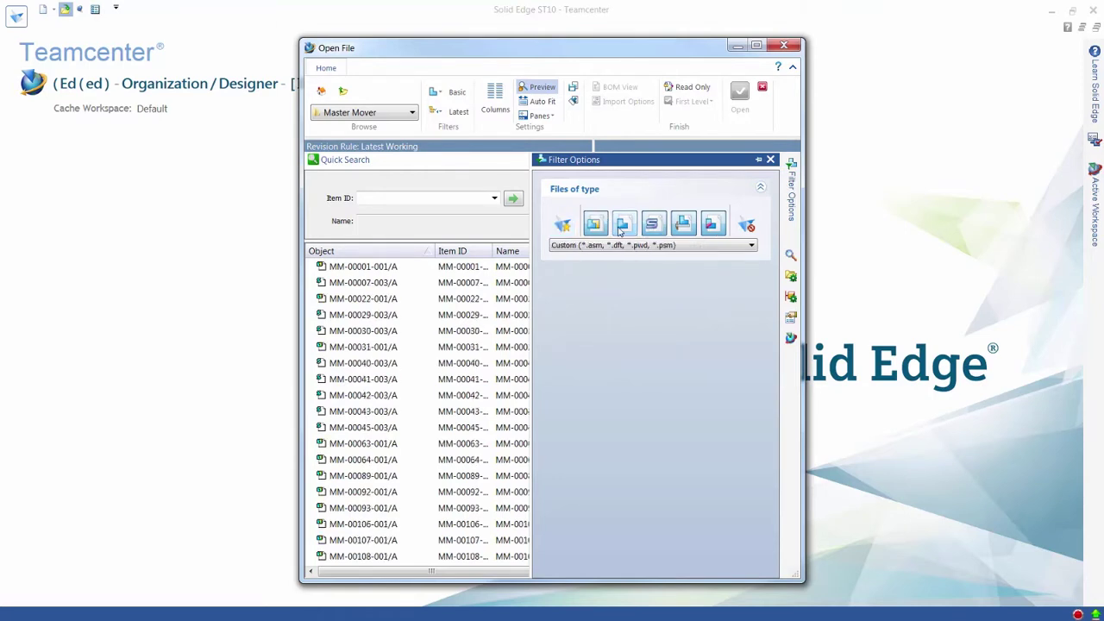
{"action": "left_click", "coordinate": [660, 224]}
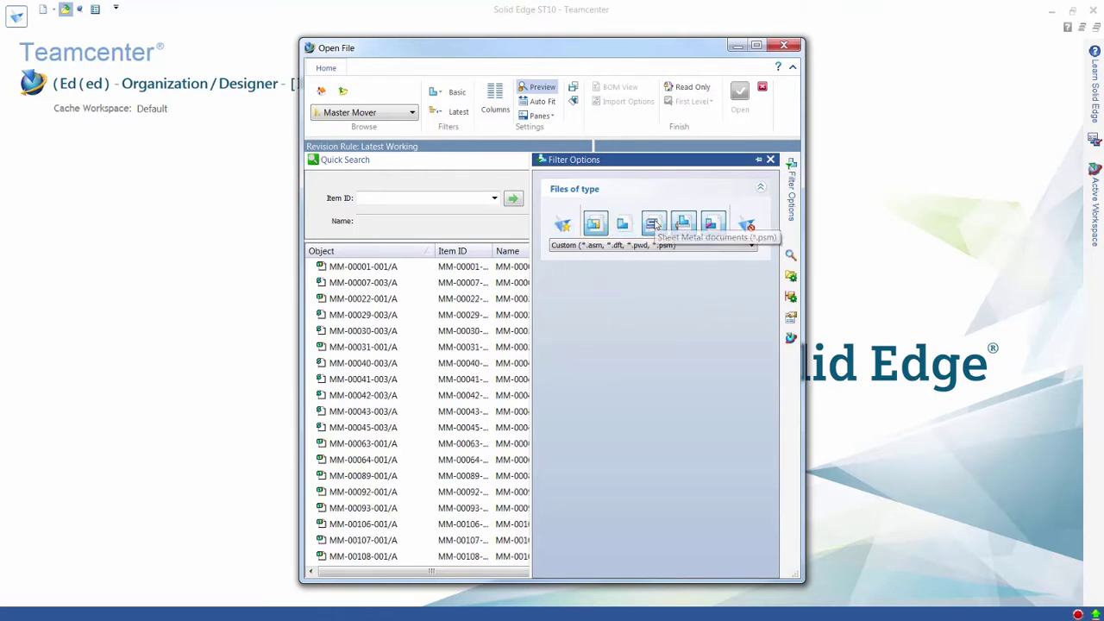
{"action": "left_click", "coordinate": [714, 225]}
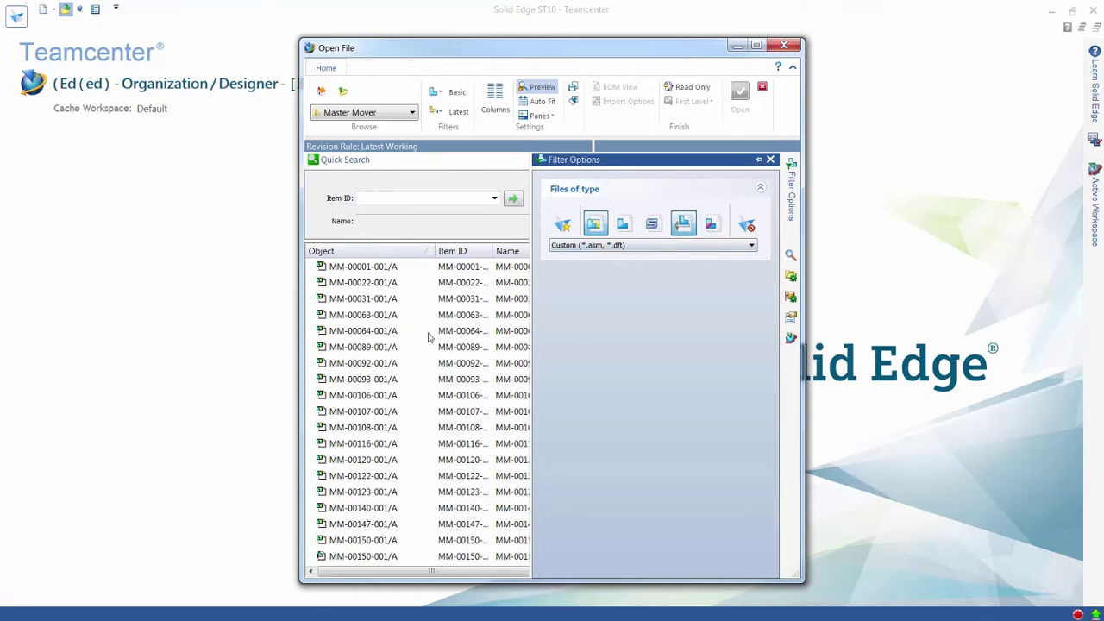
- Preview several listed files, including assembly MM-00063-001/A and draft MM-00167-002/A, ending on assembly MM-00022-001/A
{"action": "left_click", "coordinate": [377, 315]}
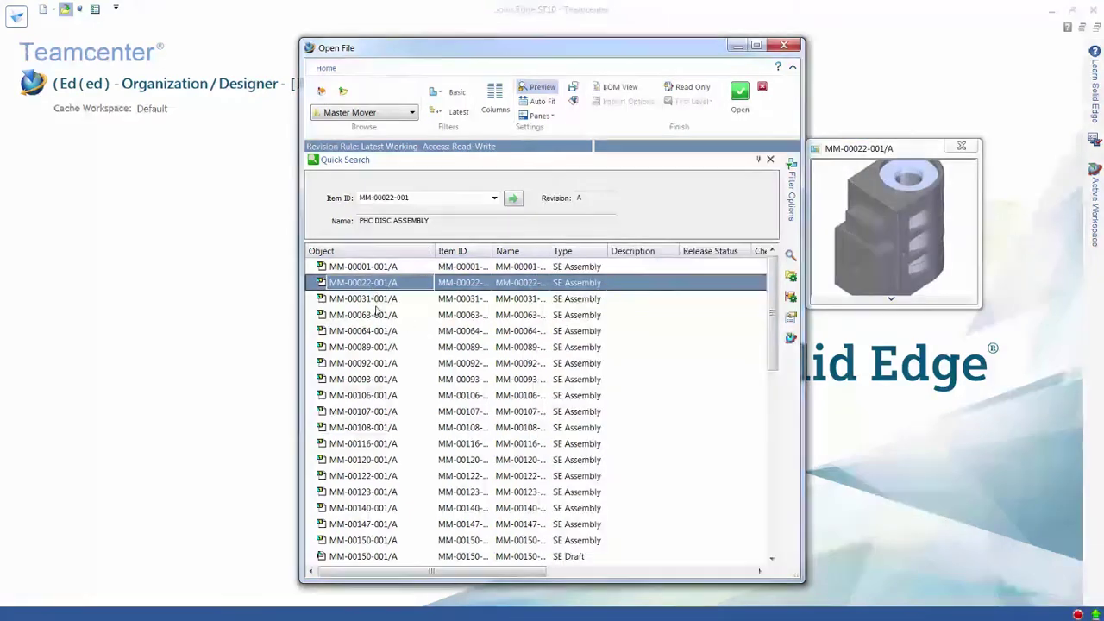
{"action": "scroll", "coordinate": [379, 328], "scroll_direction": "down", "scroll_amount": 3}
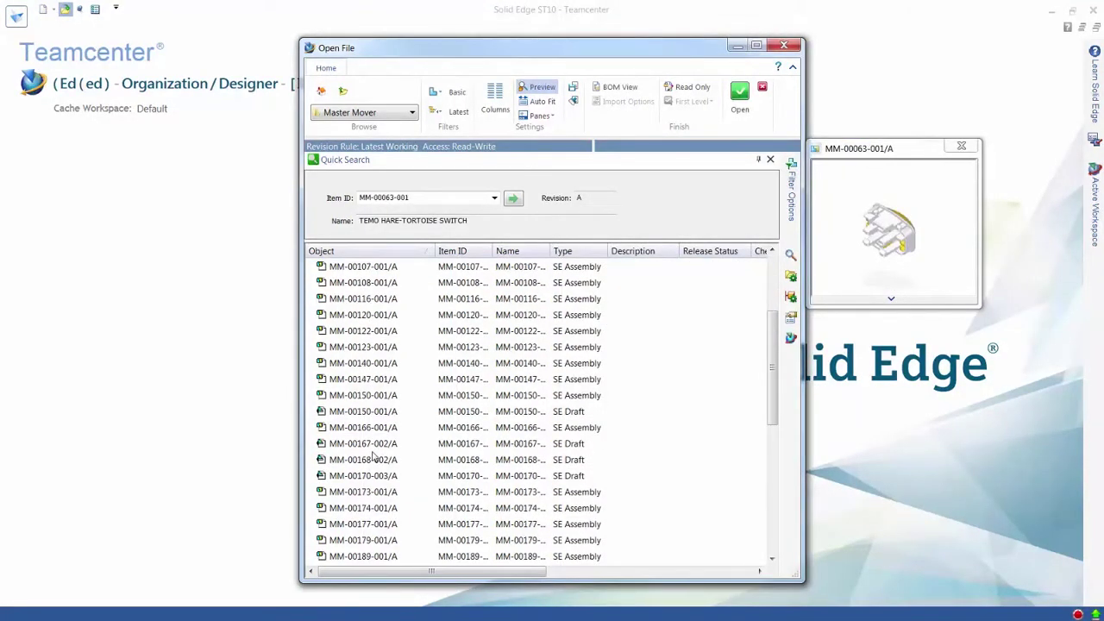
{"action": "left_click", "coordinate": [369, 449]}
{"action": "scroll", "coordinate": [414, 388], "scroll_direction": "up", "scroll_amount": 3}
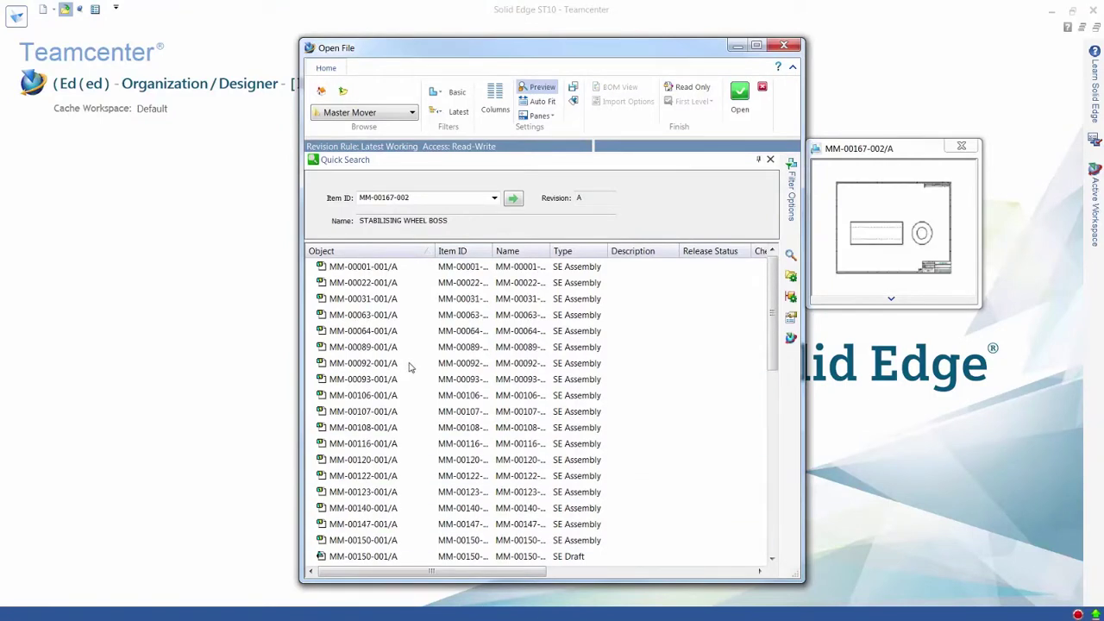
{"action": "left_click", "coordinate": [393, 285]}
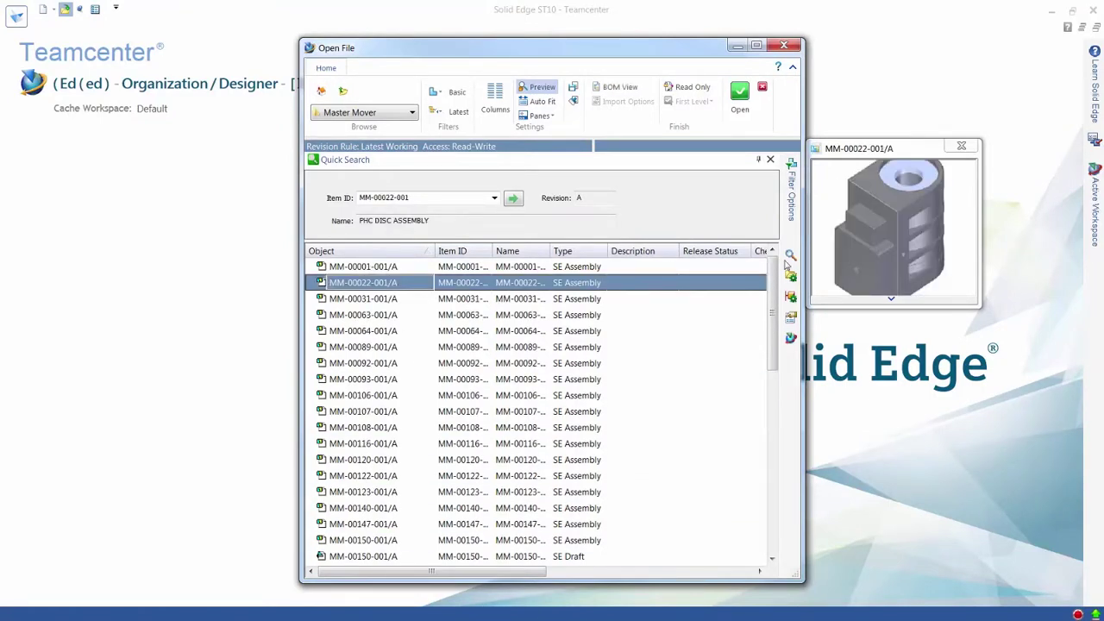
- Examine the search settings and the open options, including the available revision rules
{"action": "left_click", "coordinate": [790, 255]}
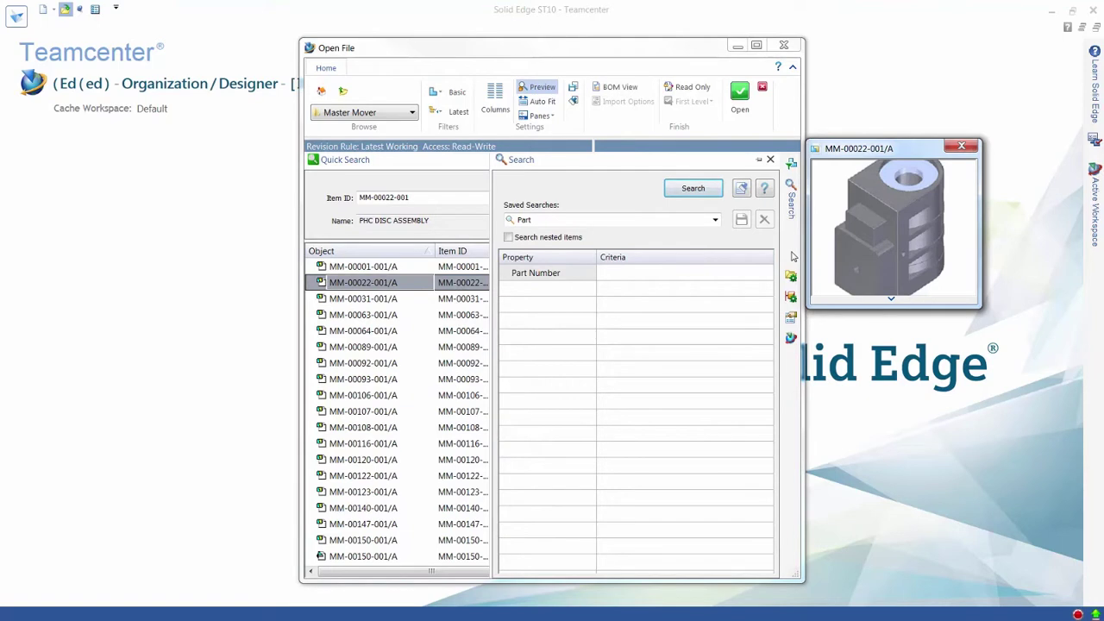
{"action": "left_click", "coordinate": [791, 276]}
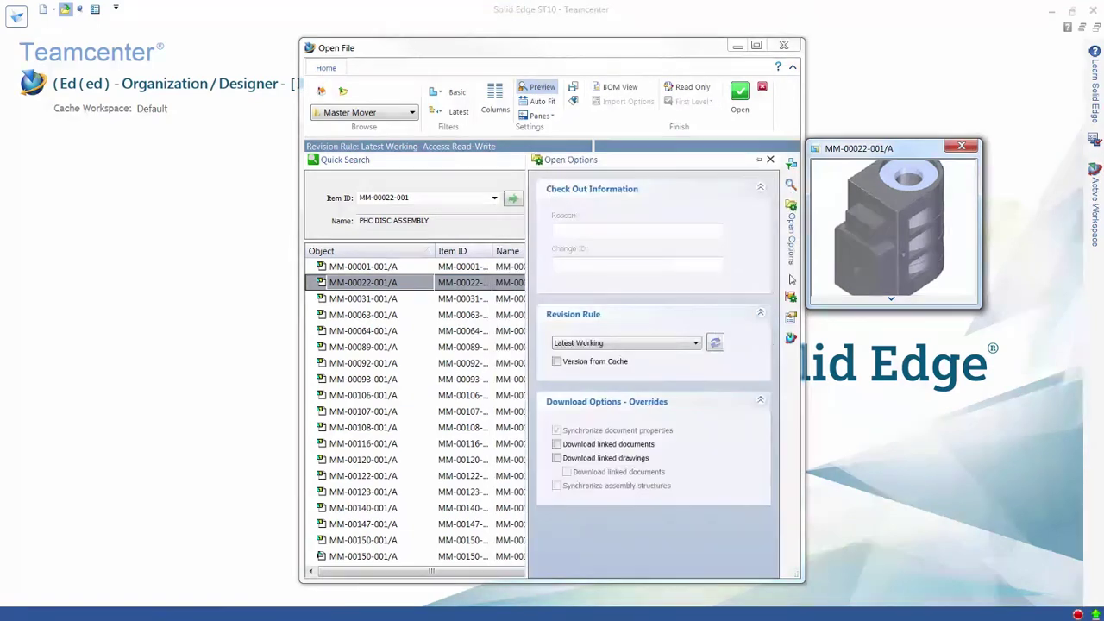
{"action": "left_click", "coordinate": [695, 342]}
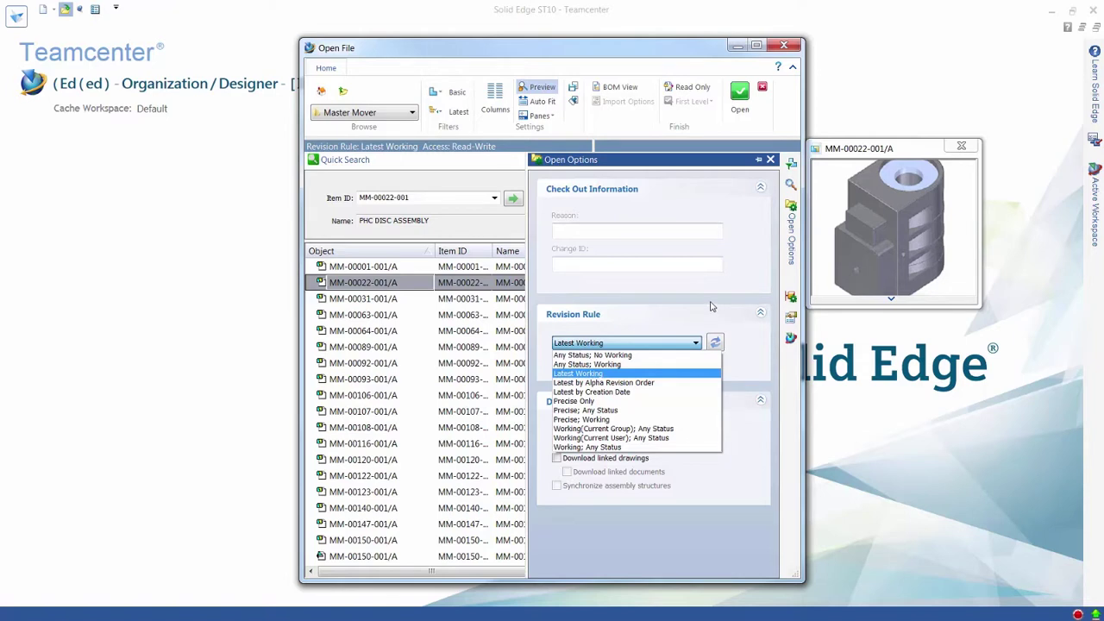
{"action": "left_click", "coordinate": [725, 315]}
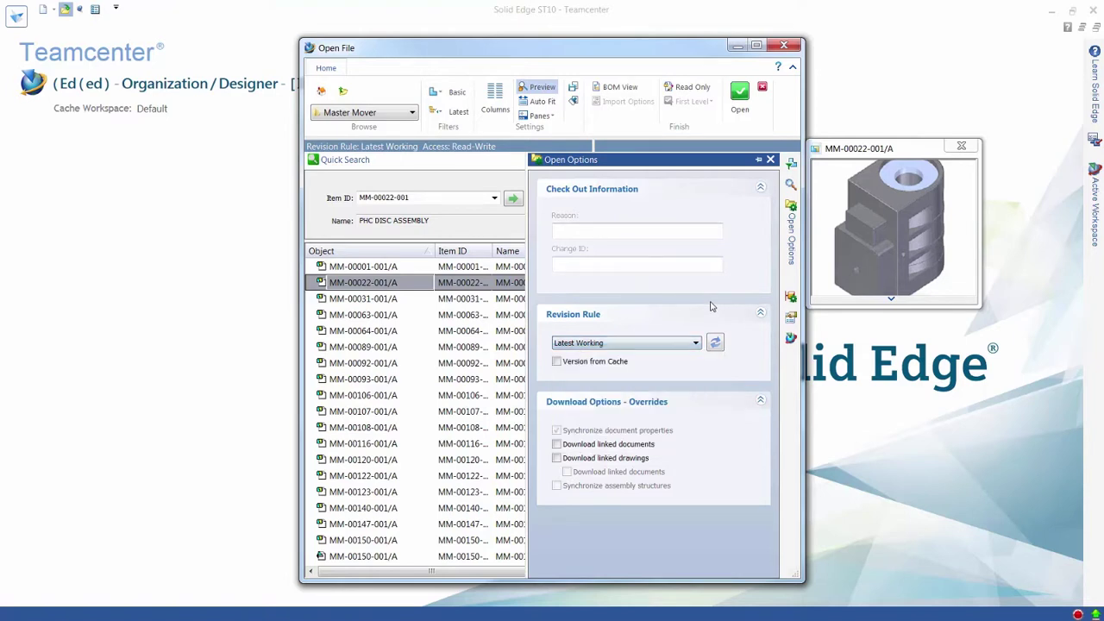
- Examine the load options and the full property list of assembly MM-00022-001/A
{"action": "left_click", "coordinate": [791, 297]}
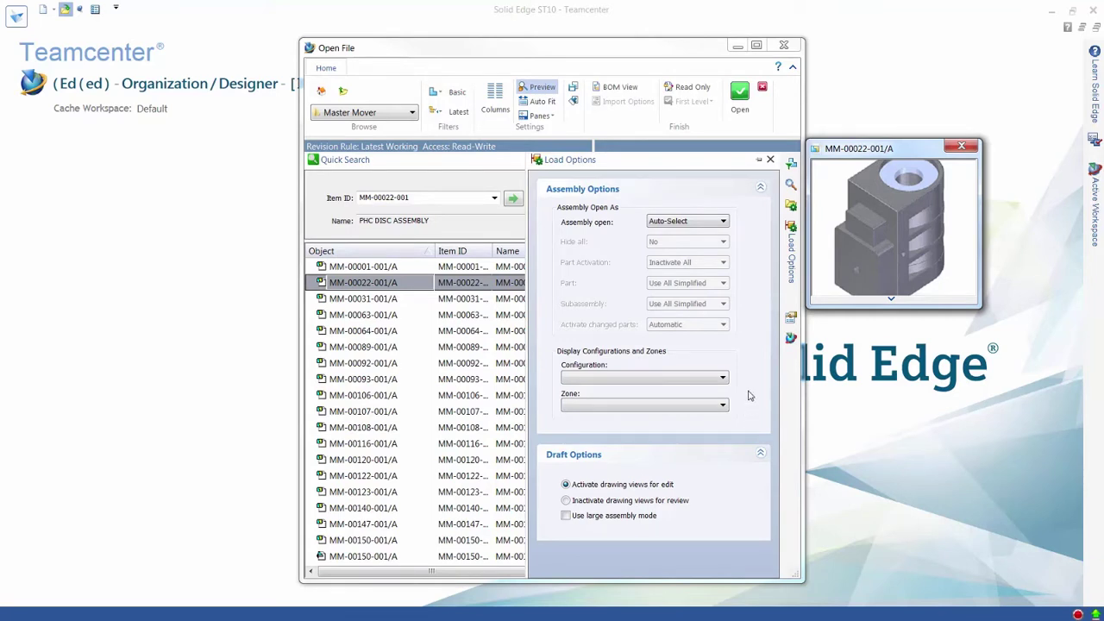
{"action": "left_click", "coordinate": [791, 318]}
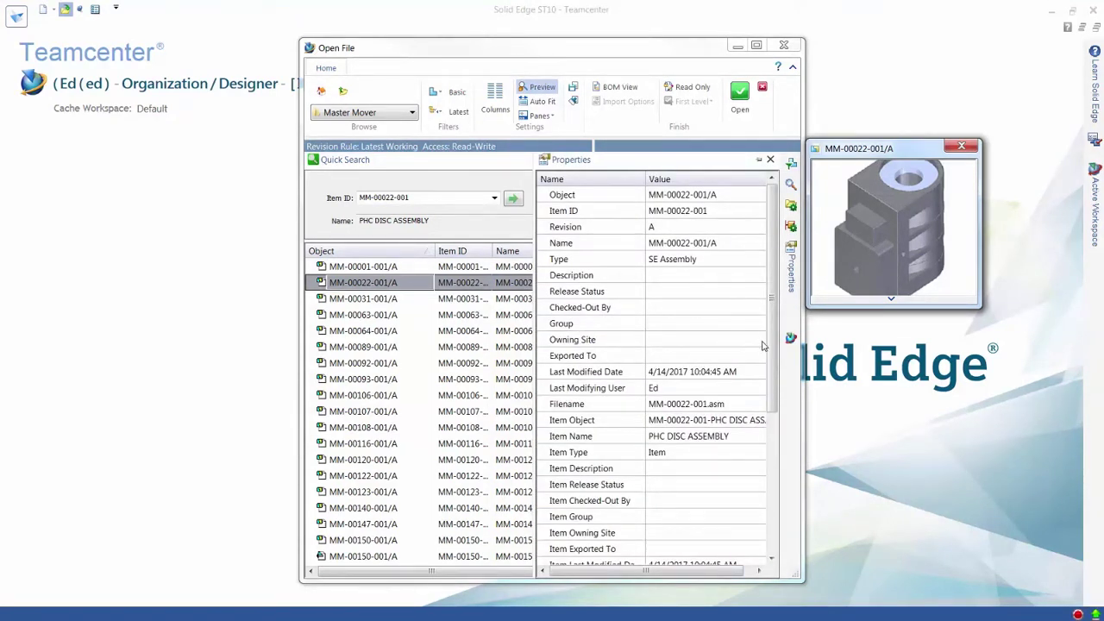
{"action": "scroll", "coordinate": [762, 346], "scroll_direction": "down", "scroll_amount": 5}
{"action": "scroll", "coordinate": [741, 285], "scroll_direction": "up", "scroll_amount": 5}
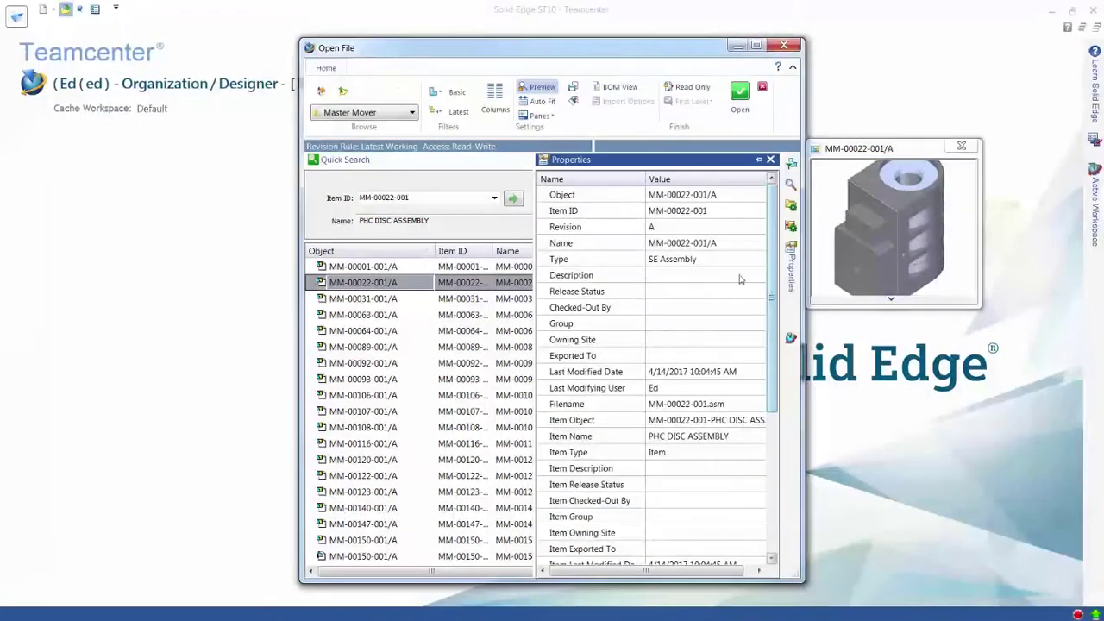
- Remove the Properties pane from the Open File dialog and check the list of available panes
{"action": "left_click", "coordinate": [770, 160]}
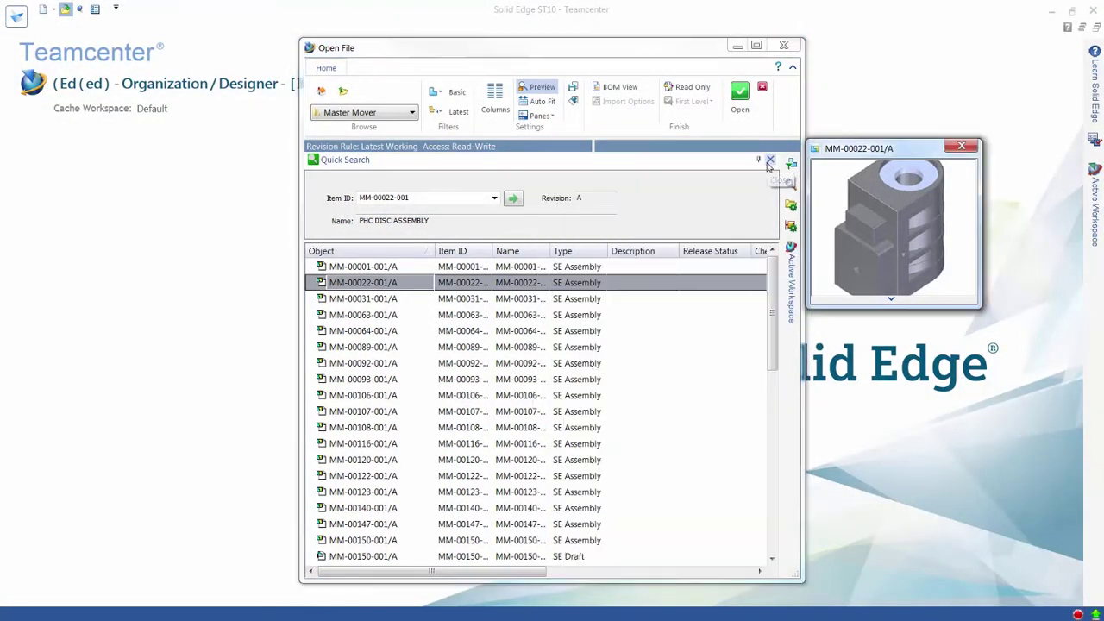
{"action": "left_click", "coordinate": [552, 116]}
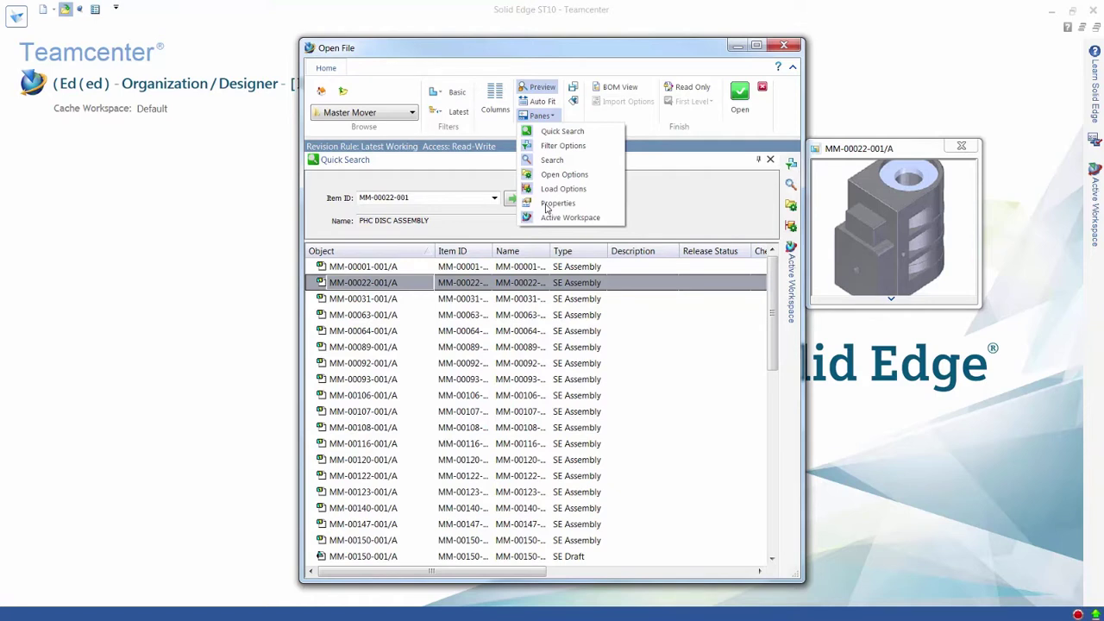
{"action": "left_click", "coordinate": [695, 150]}
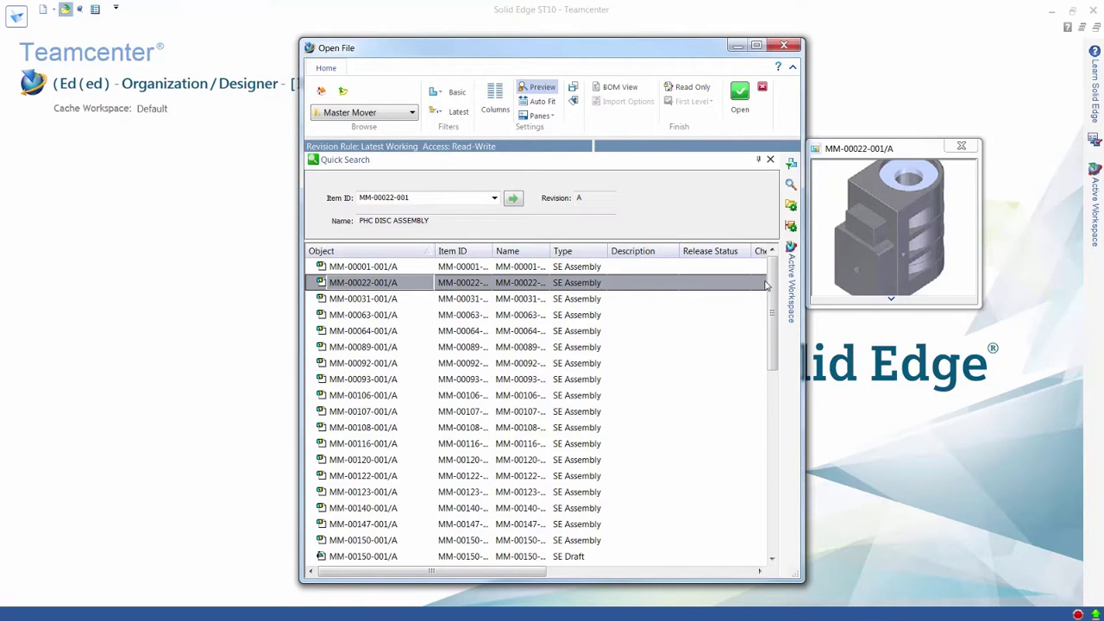
- Examine the Active Workspace summaries of MM-00022-001/A and MM-00031-001/A, and preview the top assembly MM-00001-001/A
{"action": "mouse_move", "coordinate": [792, 282]}
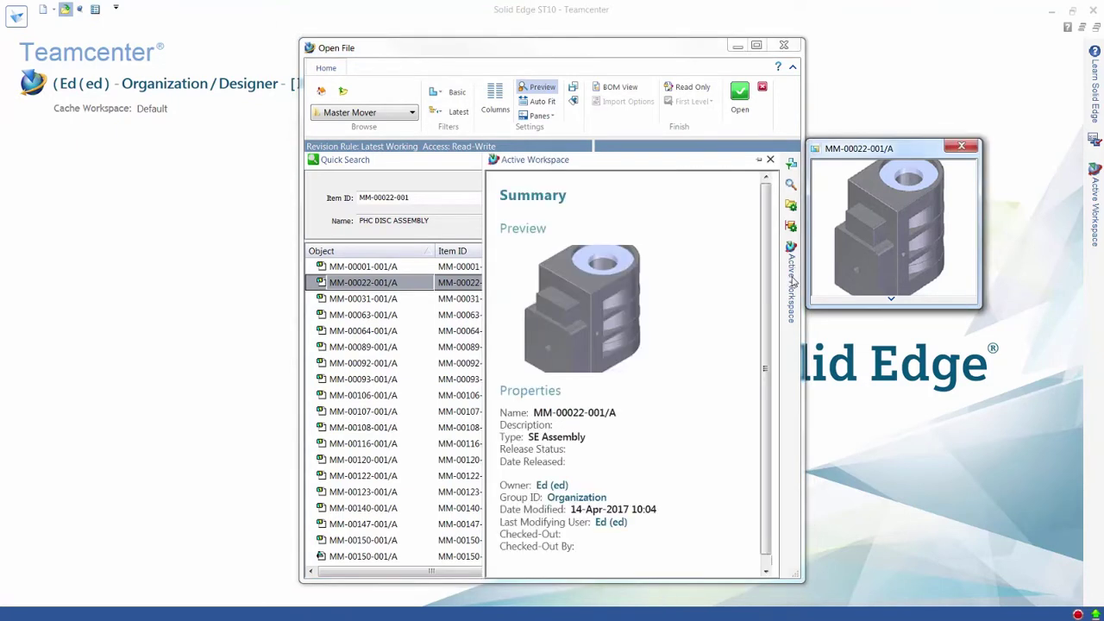
{"action": "left_click", "coordinate": [348, 300]}
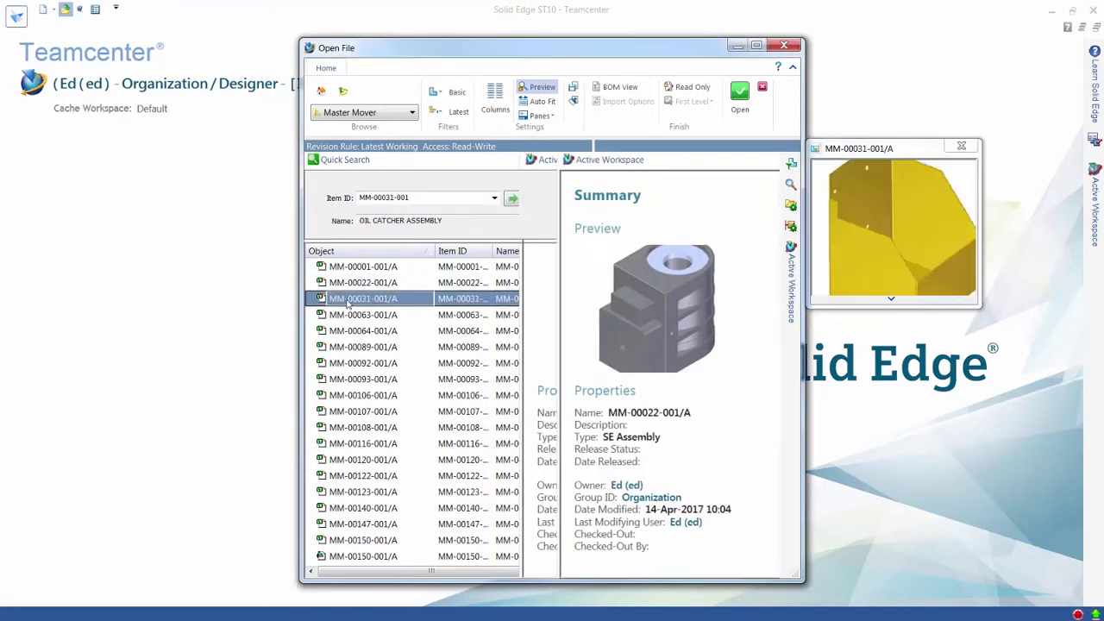
{"action": "mouse_move", "coordinate": [788, 301]}
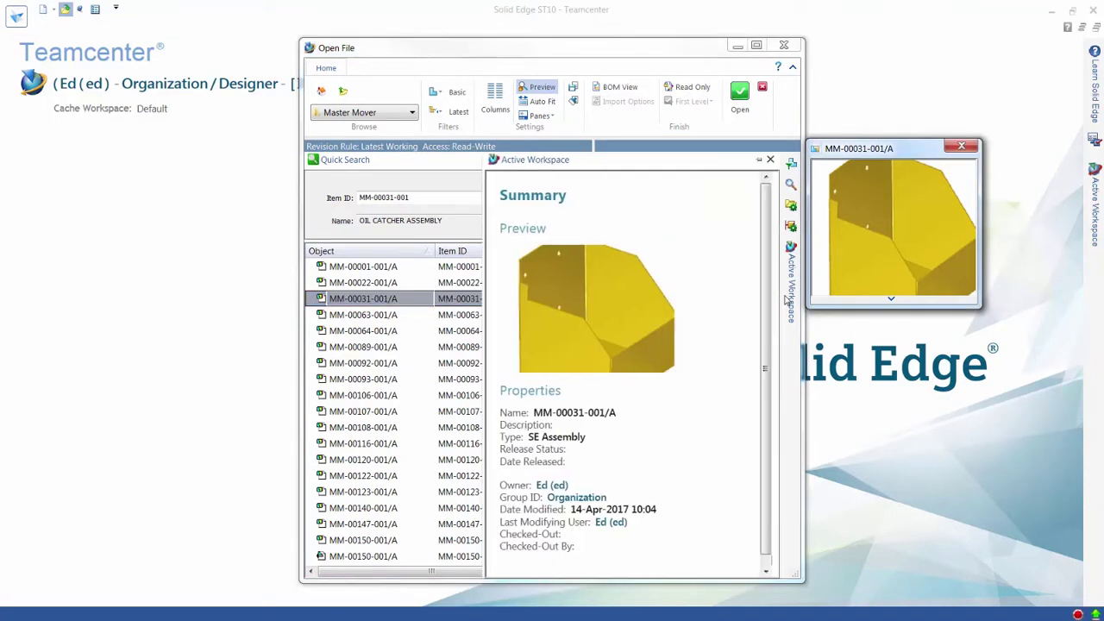
{"action": "left_click", "coordinate": [360, 268]}
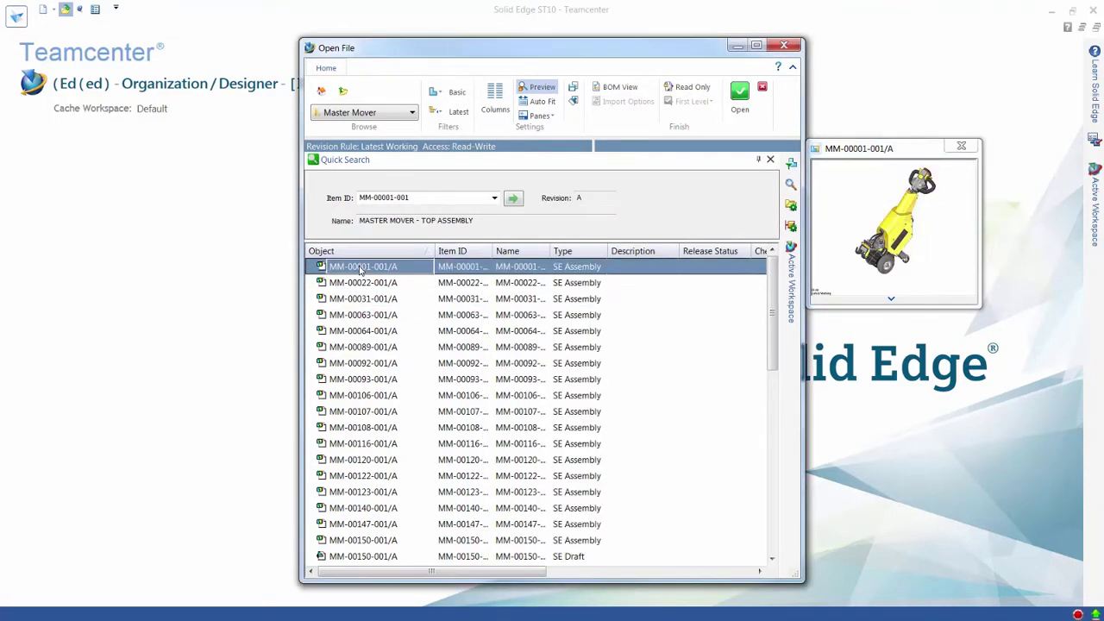
- Find item ID 002206 with the quick search and open the assembly
{"action": "left_click", "coordinate": [394, 197]}
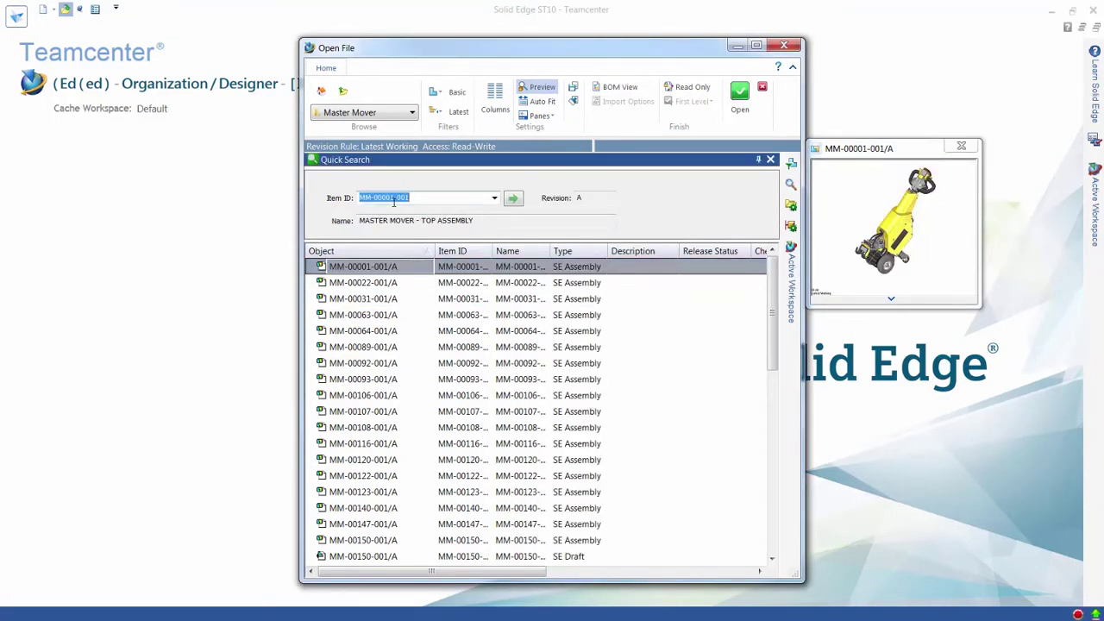
{"action": "type", "text": "002206"}
{"action": "key", "text": "Return"}
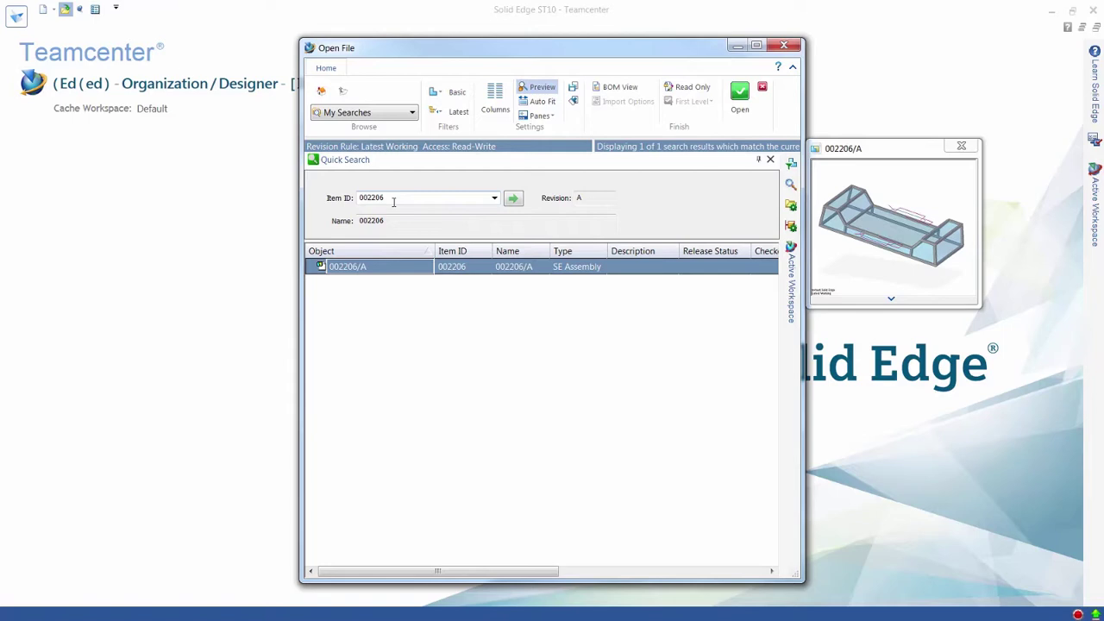
{"action": "left_click", "coordinate": [739, 92]}
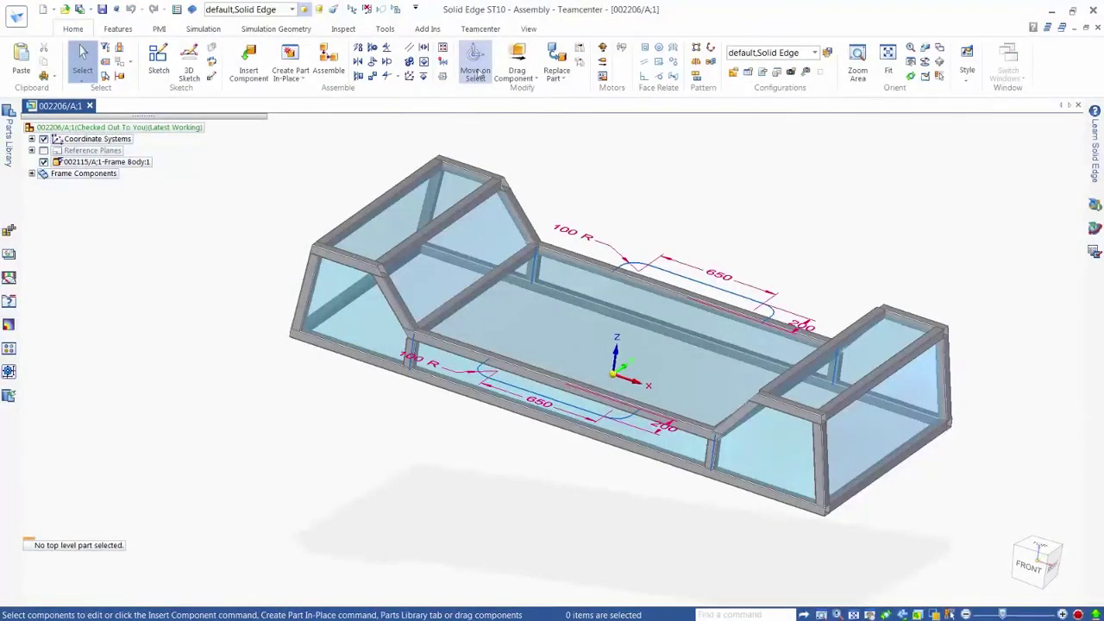
- Enter the Frame design environment for the opened assembly
{"action": "left_click", "coordinate": [380, 33]}
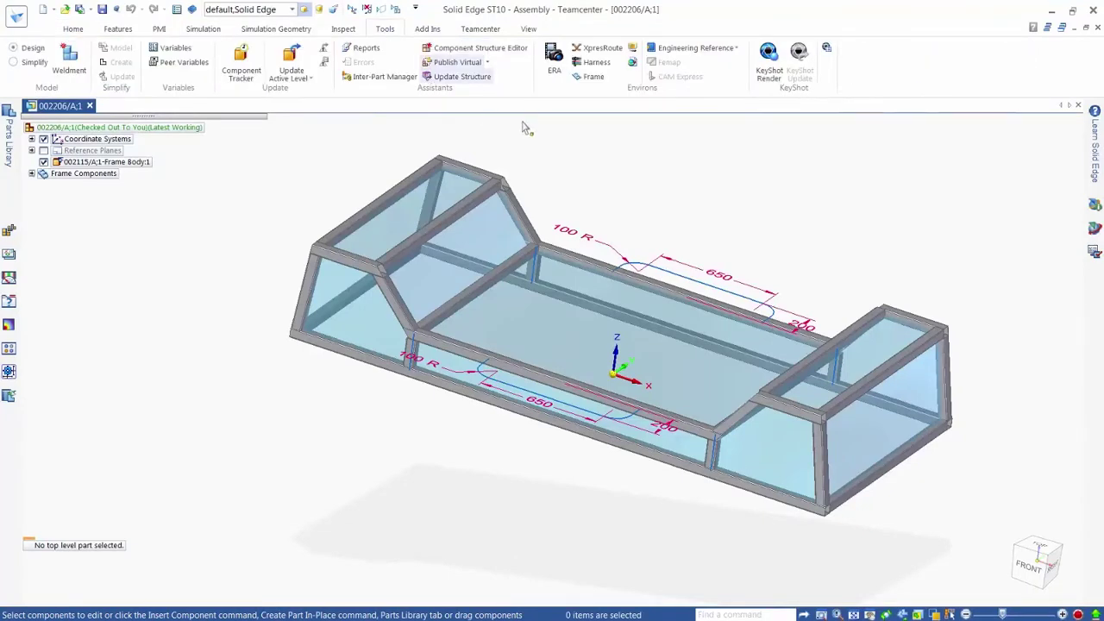
{"action": "left_click", "coordinate": [593, 76]}
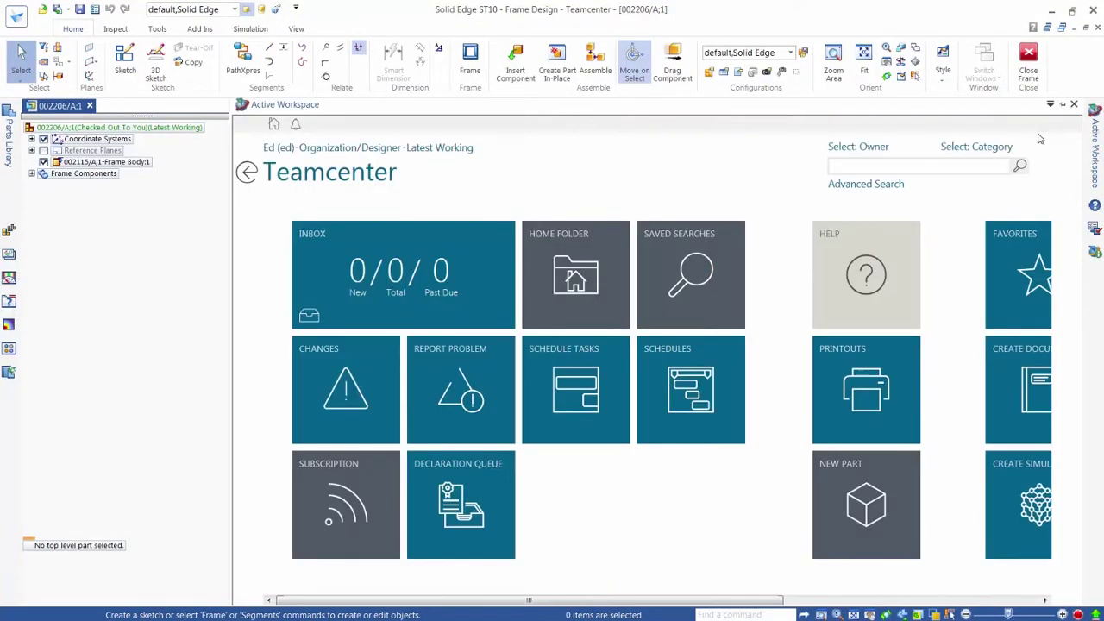
- Search Active Workspace for "*" and filter the results by the Frame Profiles classification
{"action": "left_click", "coordinate": [976, 166]}
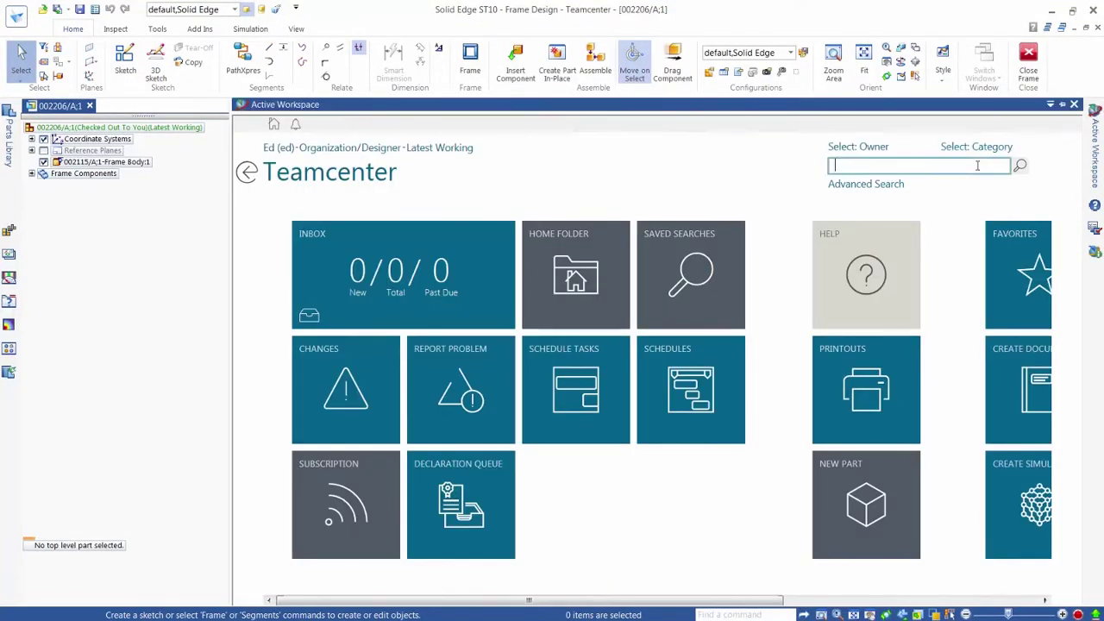
{"action": "key", "text": "Return"}
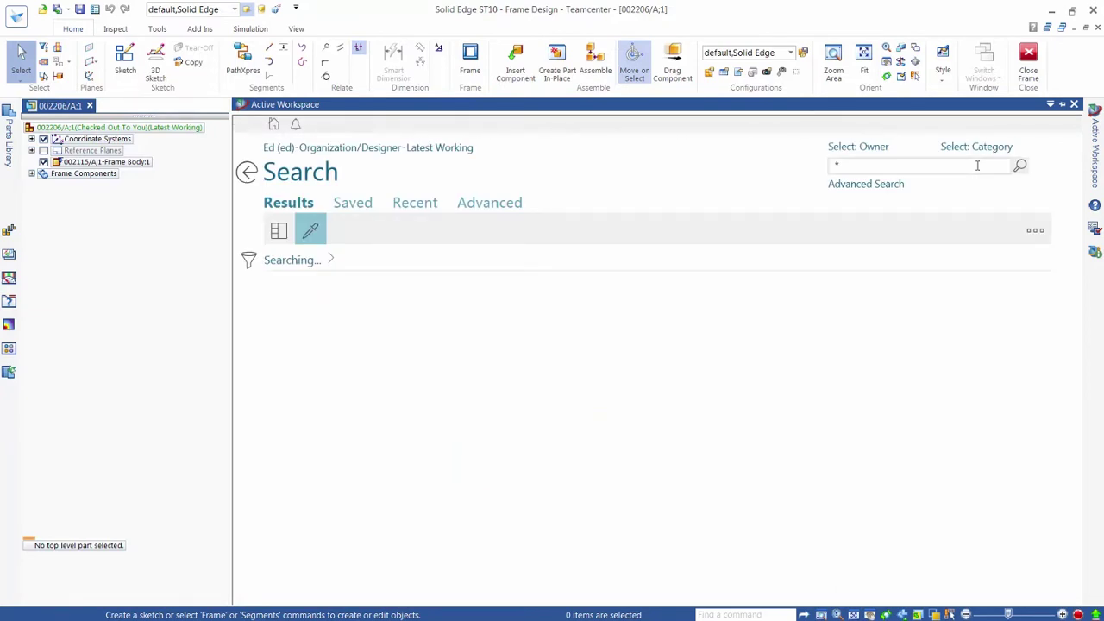
{"action": "left_click", "coordinate": [249, 262]}
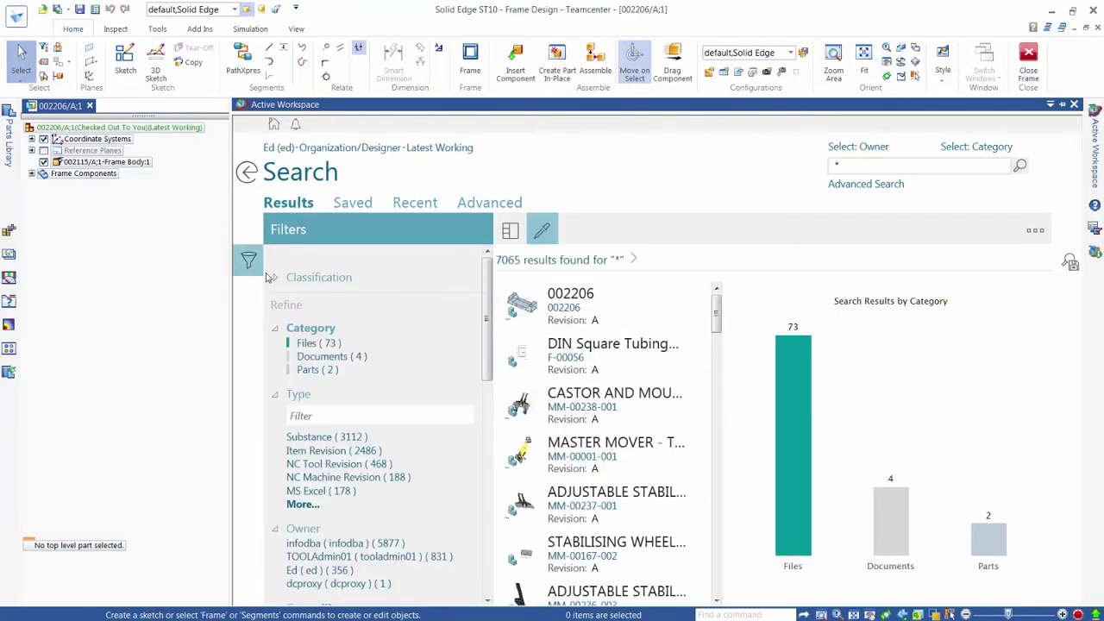
{"action": "left_click", "coordinate": [274, 279]}
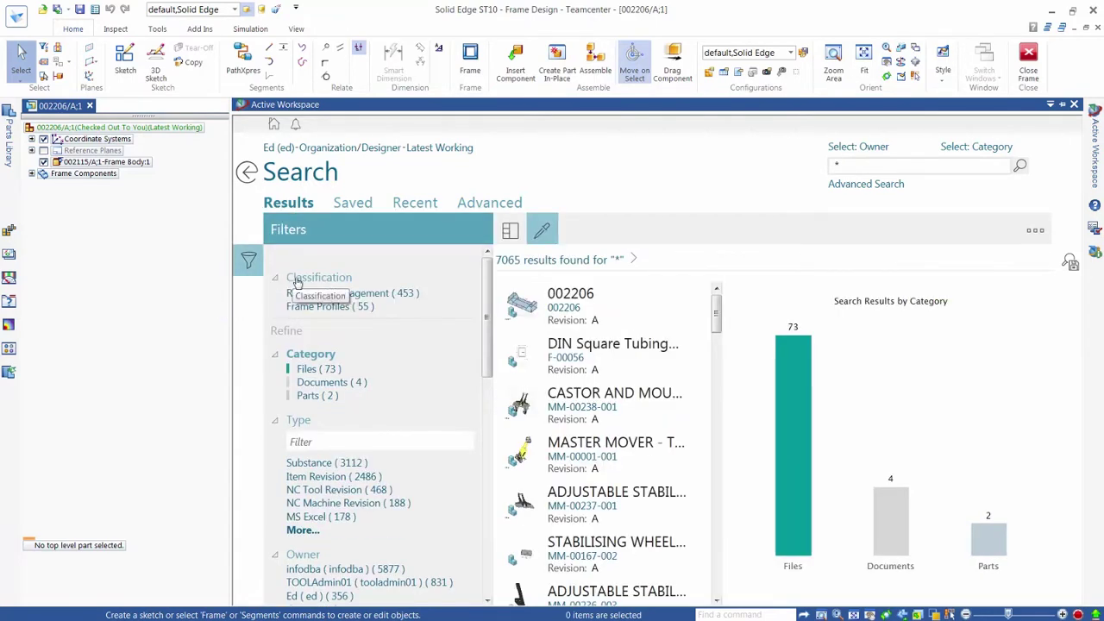
{"action": "left_click", "coordinate": [337, 307]}
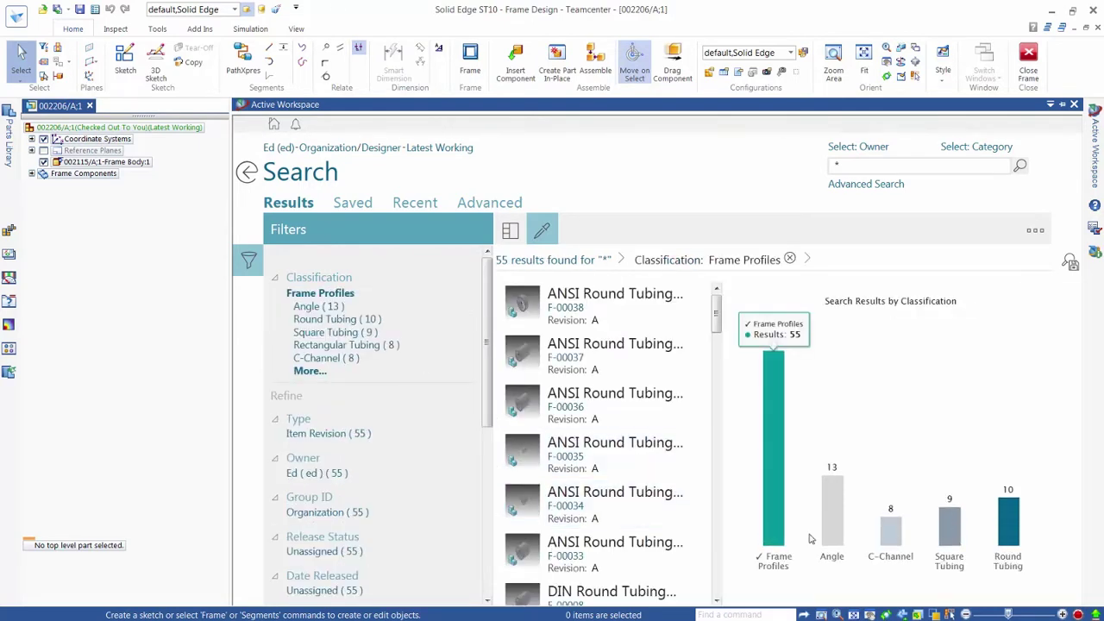
- Narrow the frame profile results to the Round Tubing class and its ANSI subclass
{"action": "mouse_move", "coordinate": [1016, 540]}
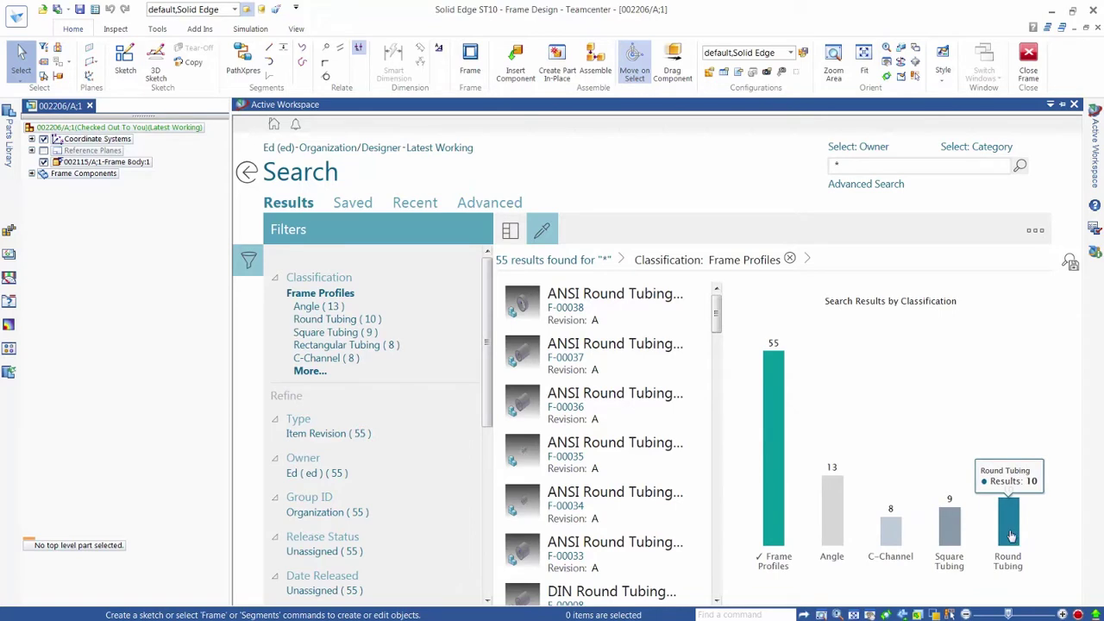
{"action": "left_click", "coordinate": [1011, 536]}
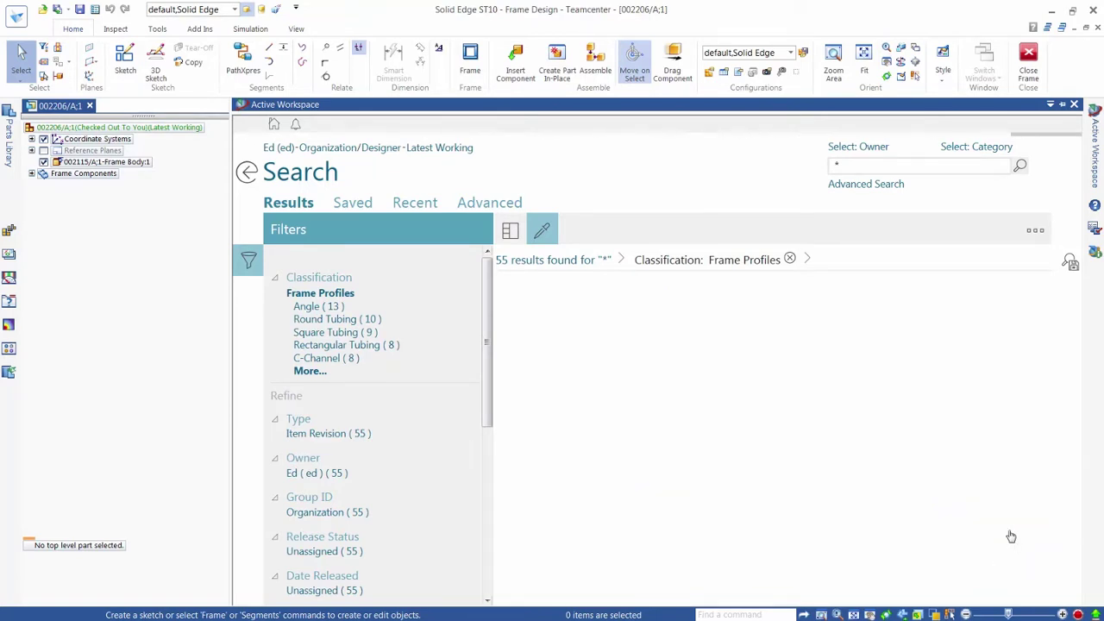
{"action": "mouse_move", "coordinate": [998, 535]}
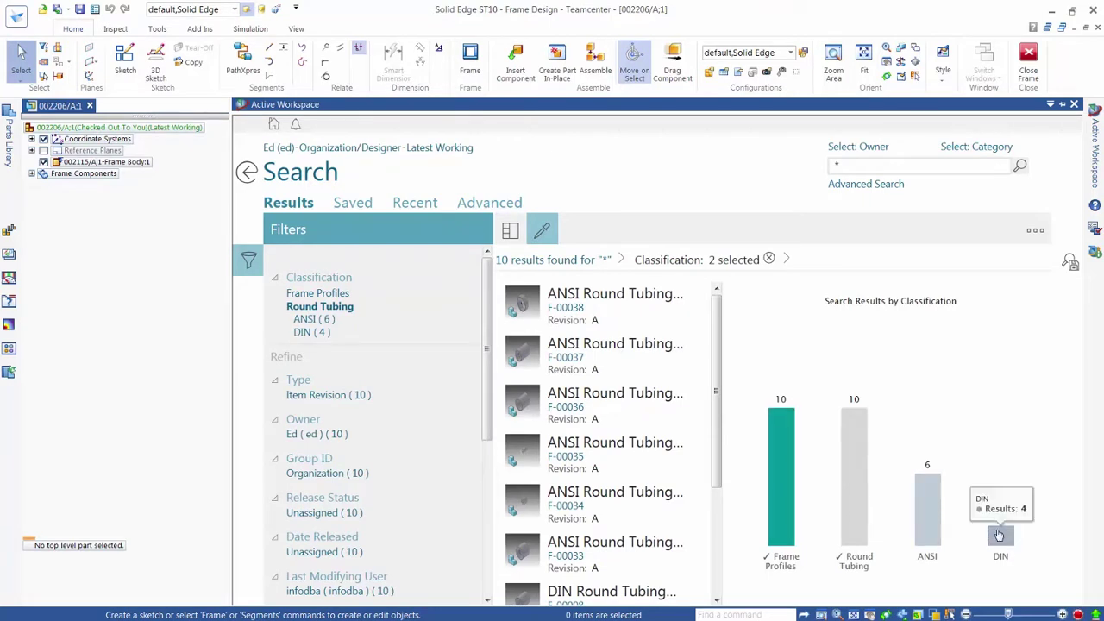
{"action": "left_click", "coordinate": [926, 532]}
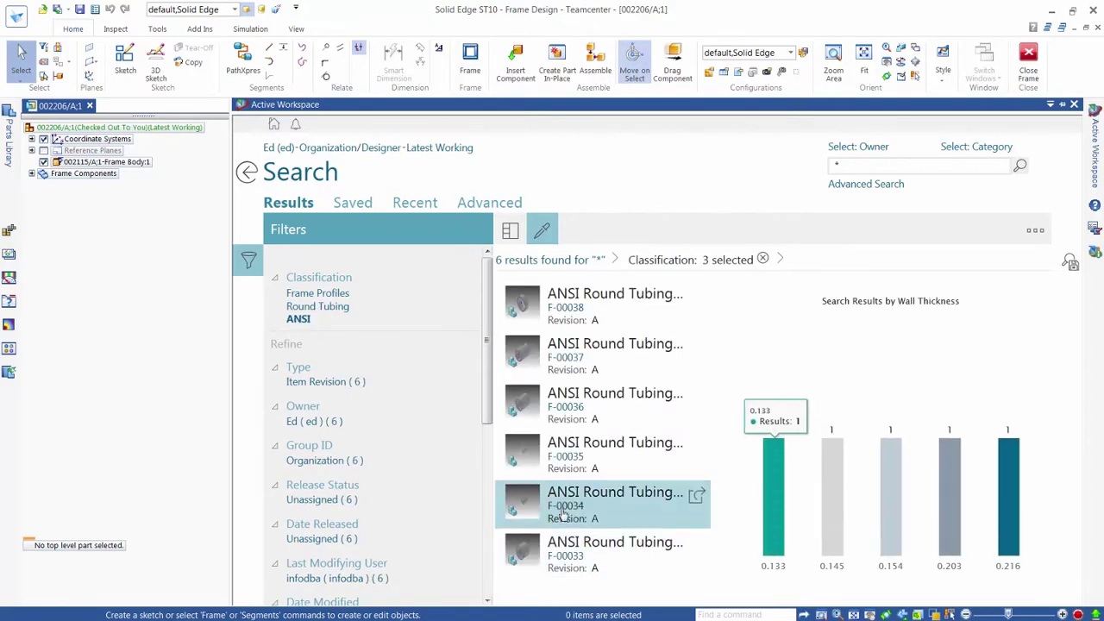
- Filter the ANSI round tubing by a diameter of 2.0 and copy profile F-00035 to the clipboard
{"action": "left_click_drag", "start_coordinate": [490, 416], "coordinate": [473, 596]}
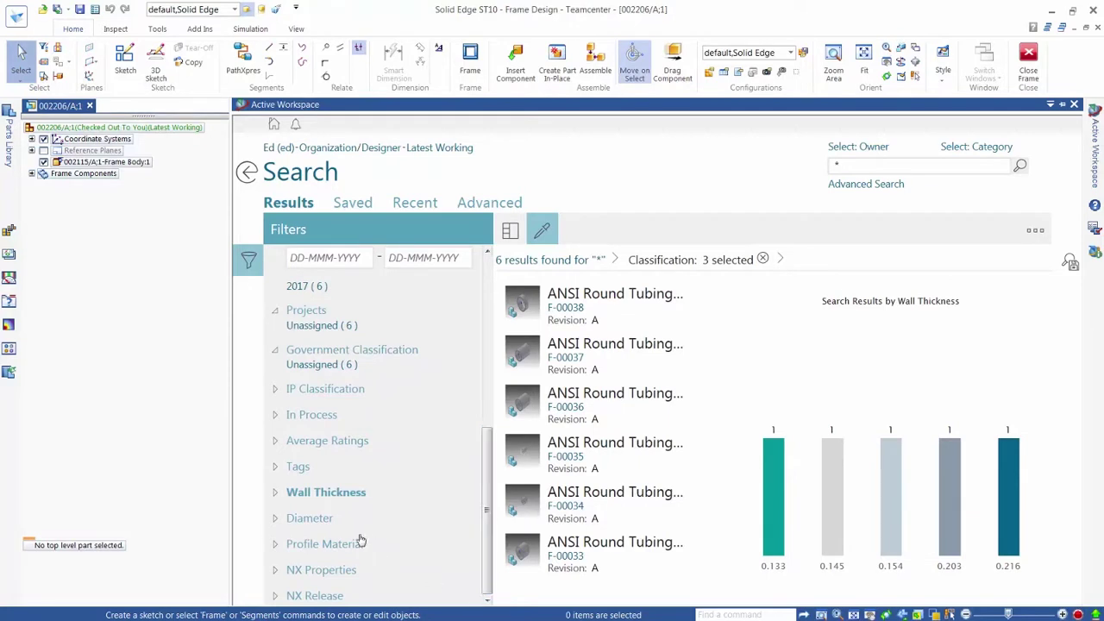
{"action": "left_click", "coordinate": [311, 519]}
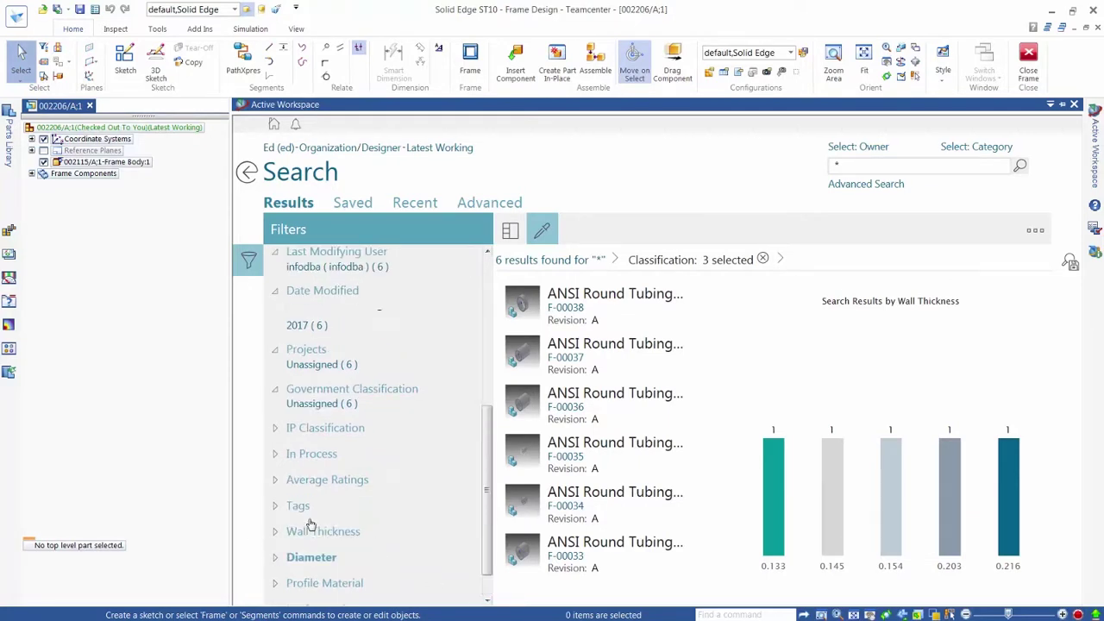
{"action": "left_click", "coordinate": [892, 516]}
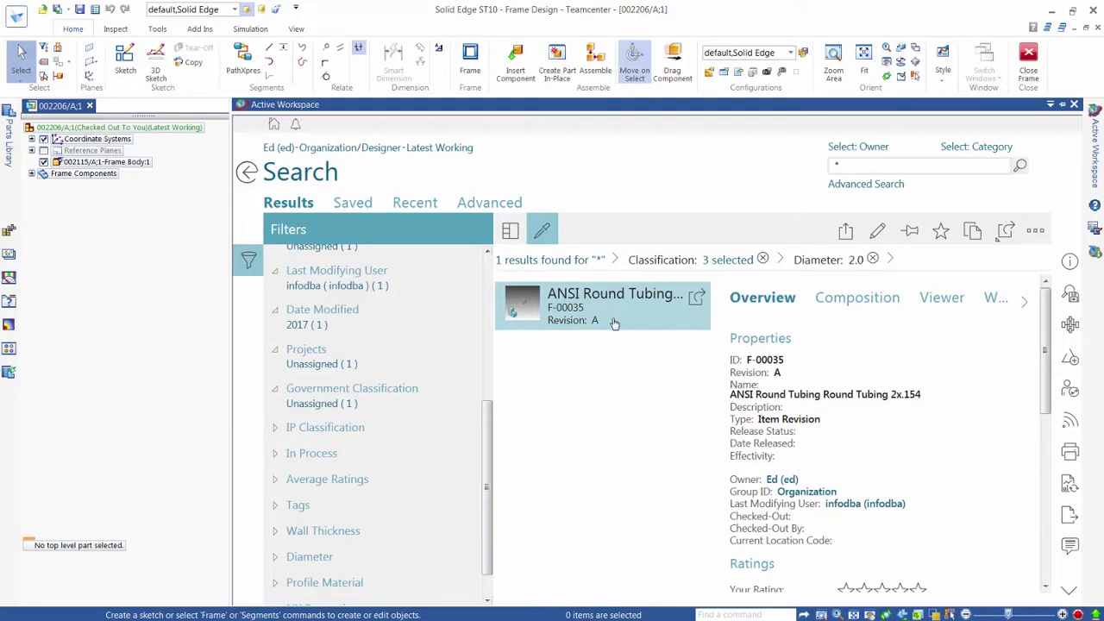
{"action": "left_click", "coordinate": [972, 231]}
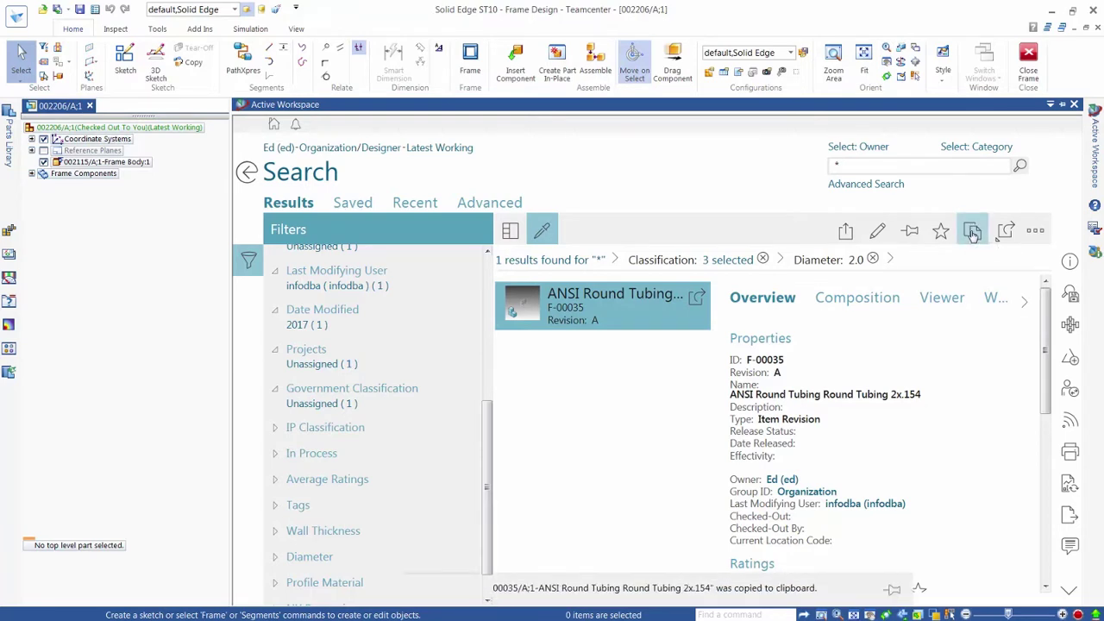
- Start the Frame command with the existing frame options and load profile F-00035/A from the Clipboard as the cross section
{"action": "left_click", "coordinate": [125, 337]}
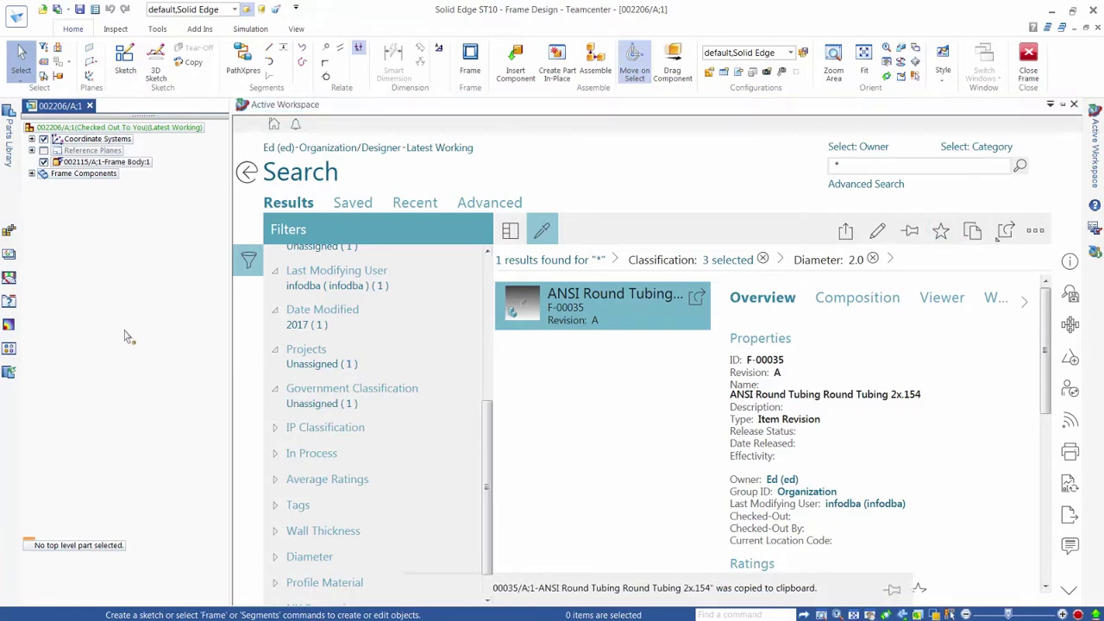
{"action": "left_click", "coordinate": [467, 70]}
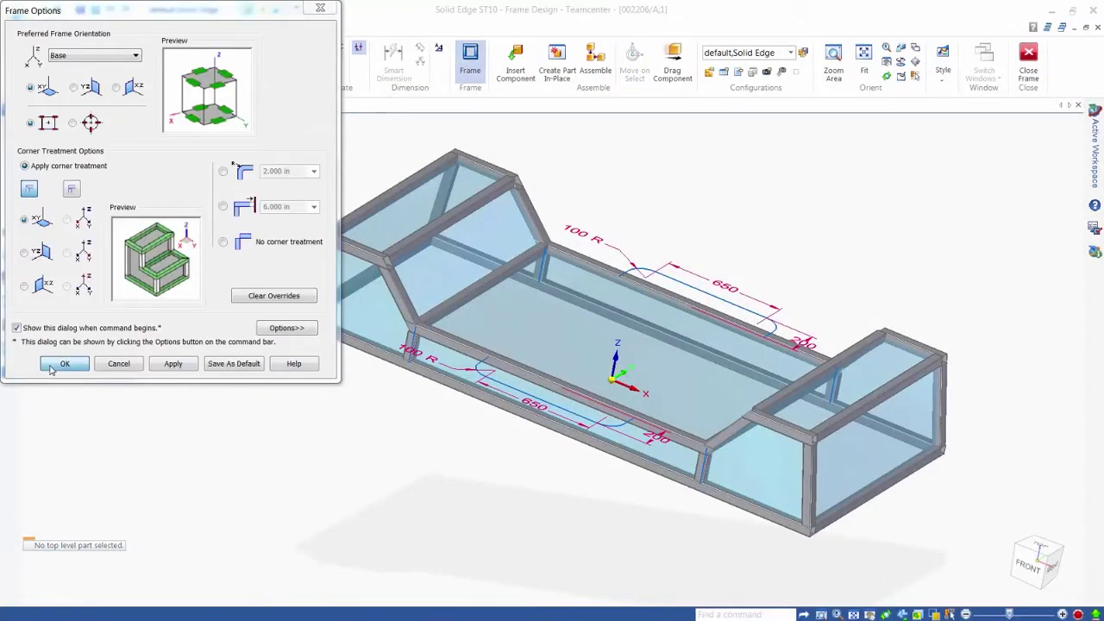
{"action": "left_click", "coordinate": [54, 367]}
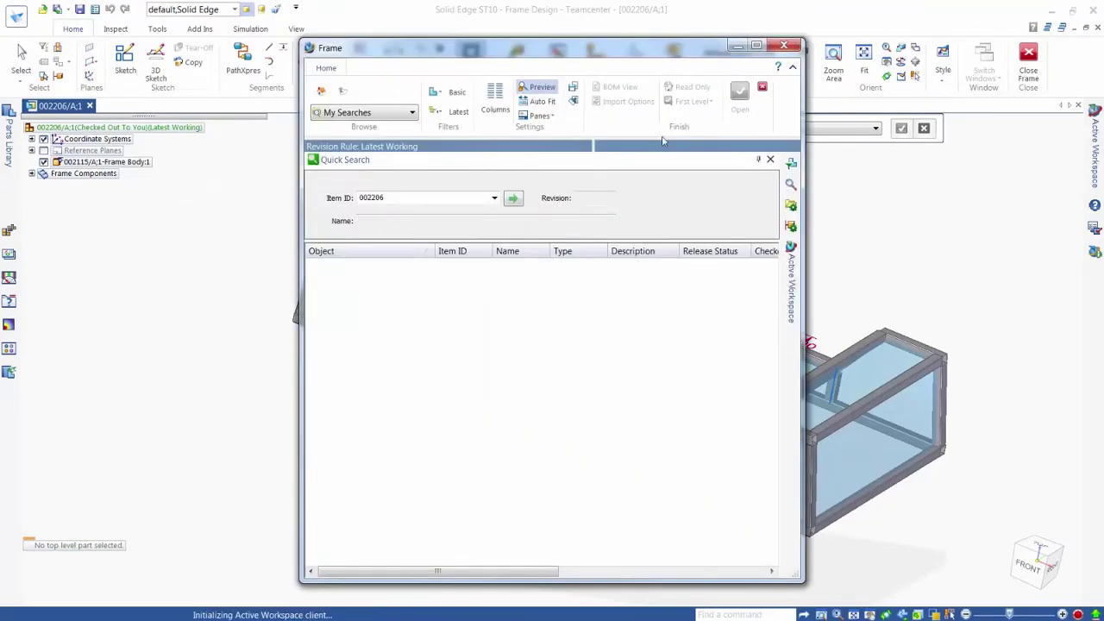
{"action": "left_click", "coordinate": [412, 112]}
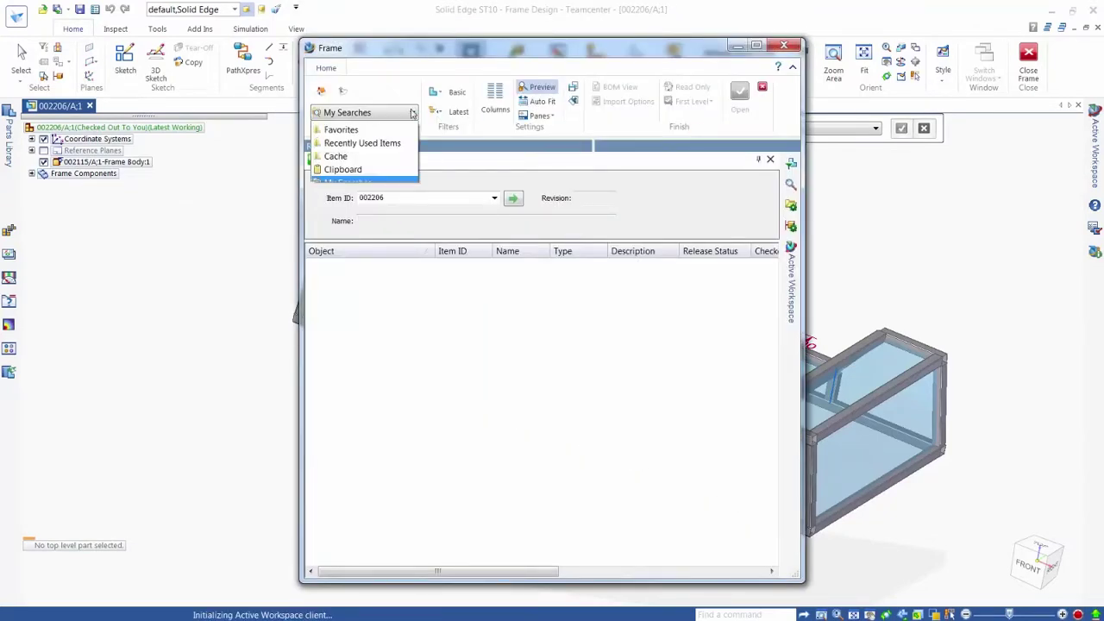
{"action": "left_click", "coordinate": [360, 183]}
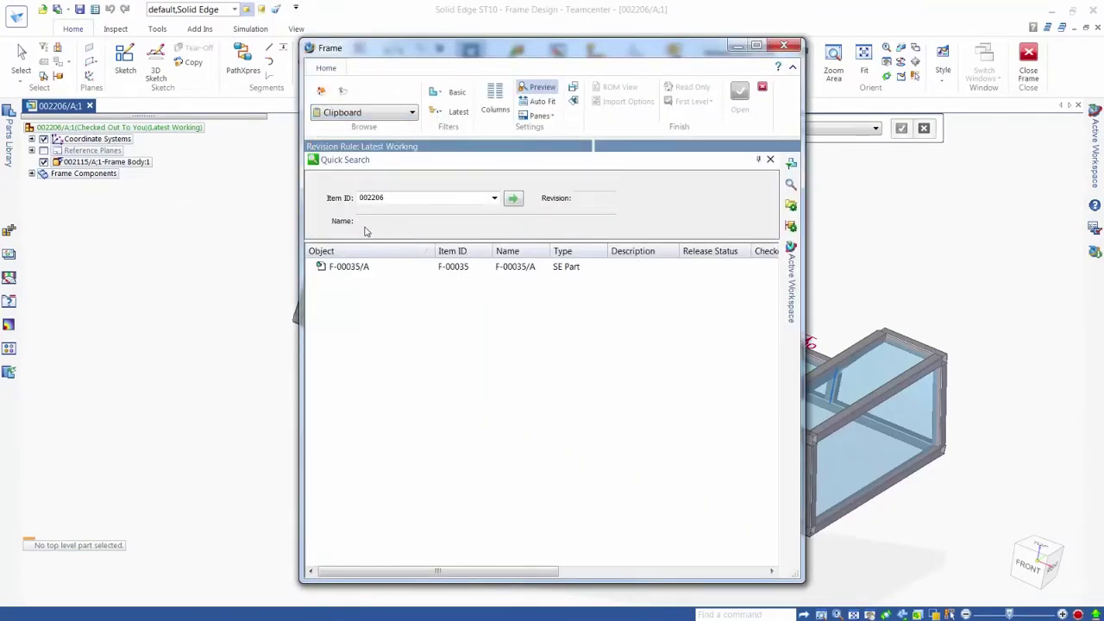
{"action": "left_click", "coordinate": [352, 269]}
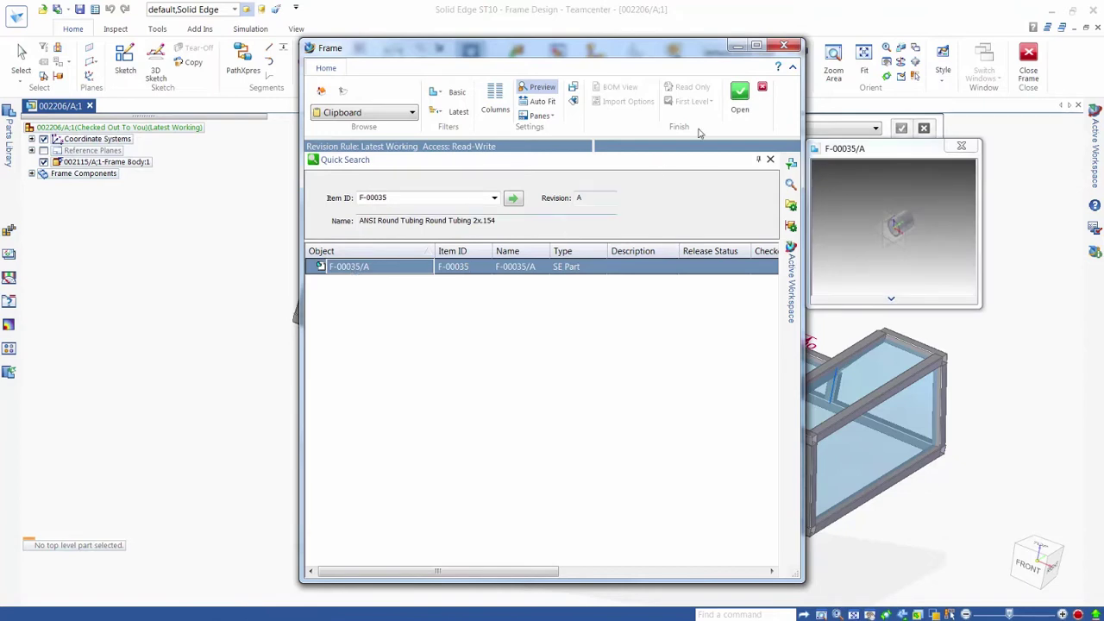
{"action": "left_click", "coordinate": [739, 96]}
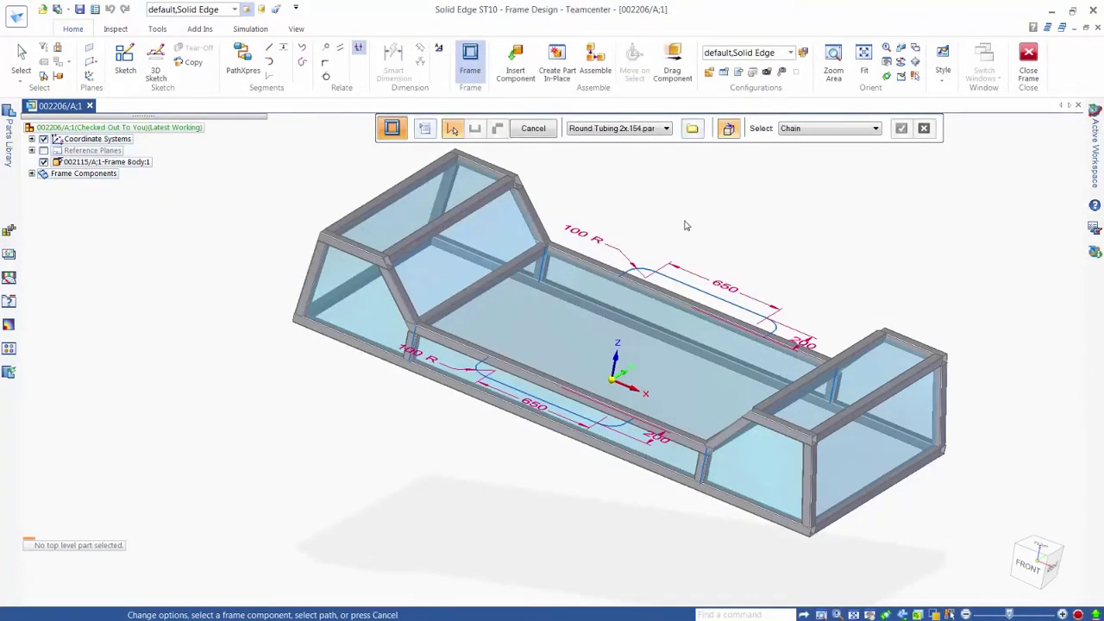
- Create round tubing frames along the two curved handle sketches on the long sides, and exit the Frame environment
{"action": "left_click", "coordinate": [682, 288]}
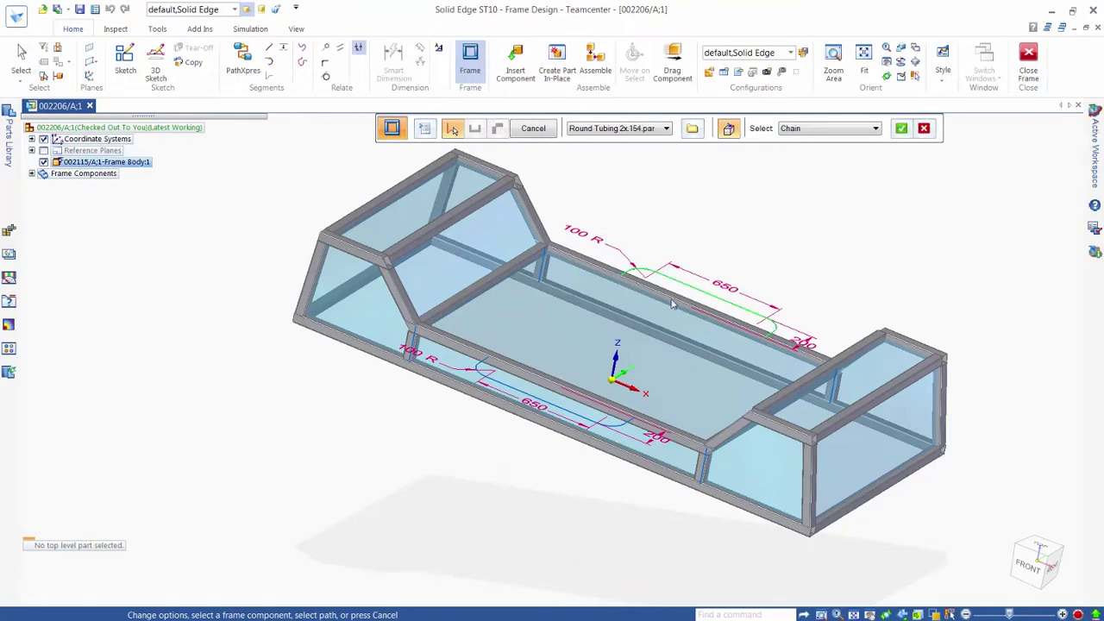
{"action": "left_click", "coordinate": [613, 429]}
{"action": "right_click", "coordinate": [676, 222]}
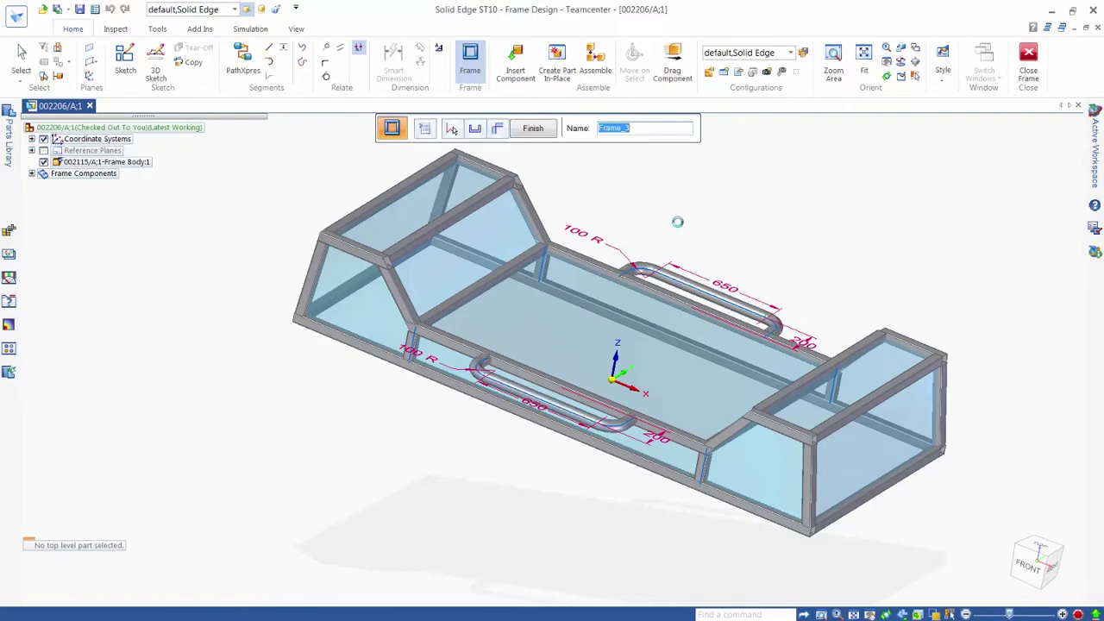
{"action": "left_click", "coordinate": [533, 129]}
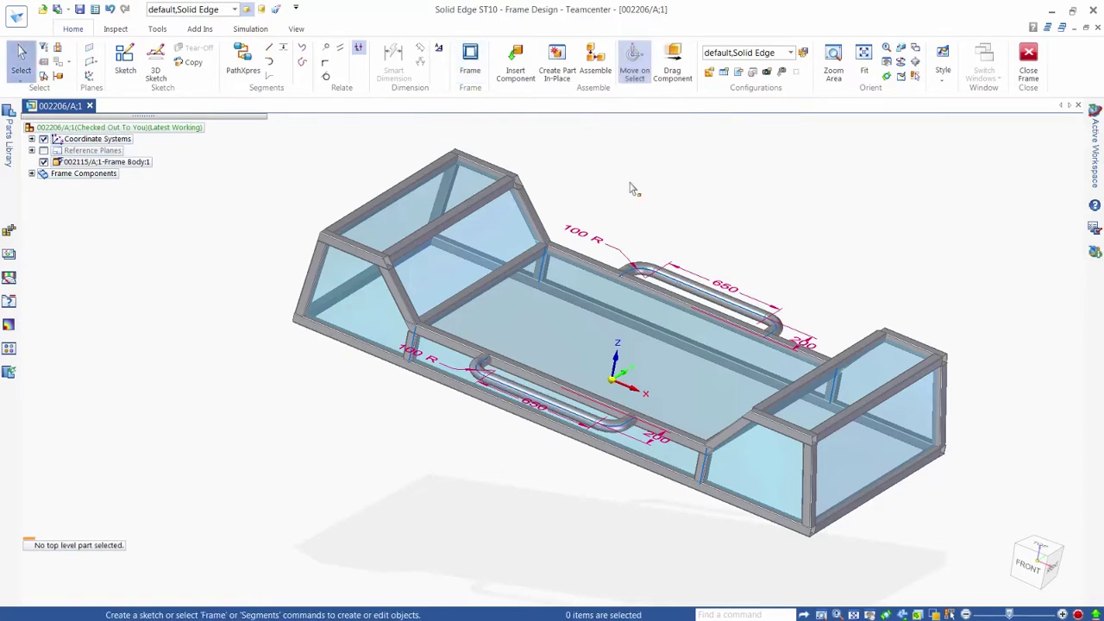
{"action": "left_click", "coordinate": [1032, 55]}
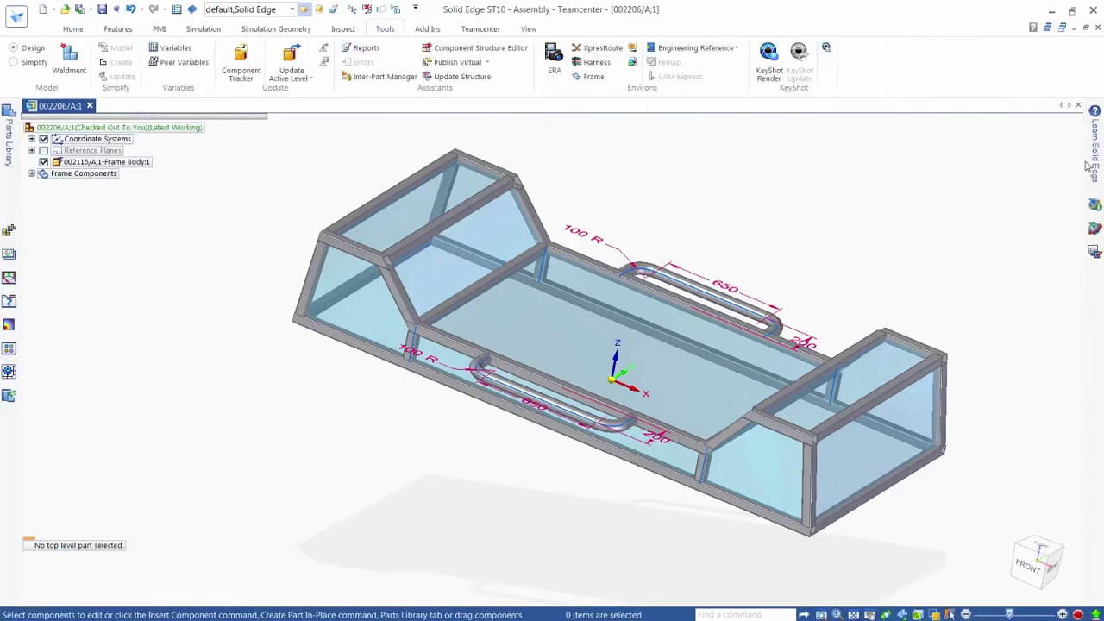
- Open revision A of the DIN square tubing item F-00056 from Home > Newstuff > Frames in Active Workspace
{"action": "left_click", "coordinate": [1093, 229]}
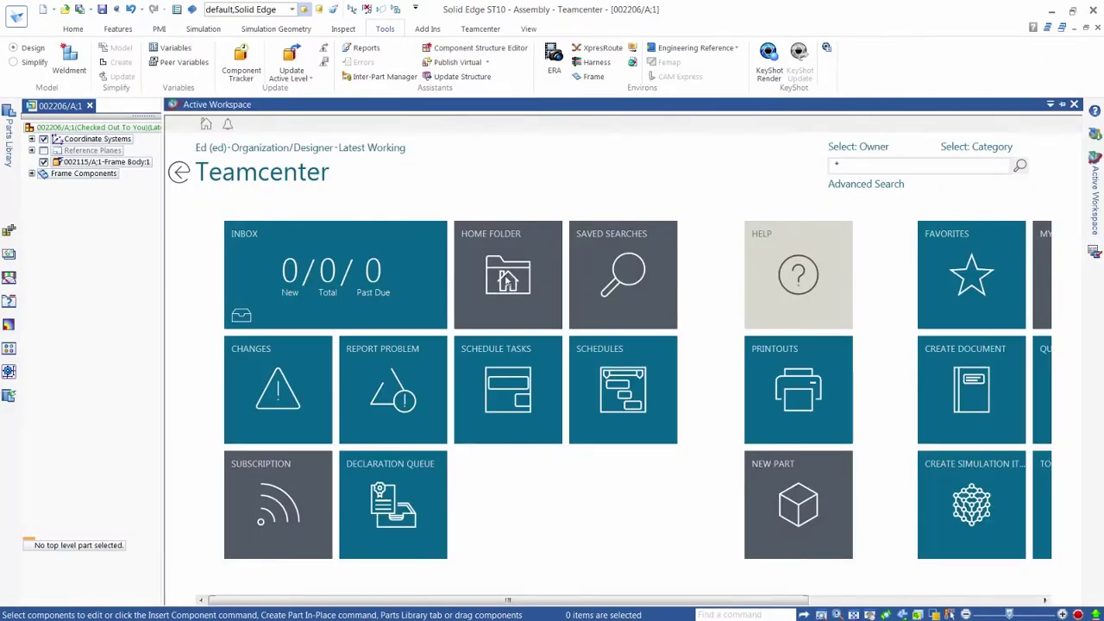
{"action": "left_click", "coordinate": [509, 283]}
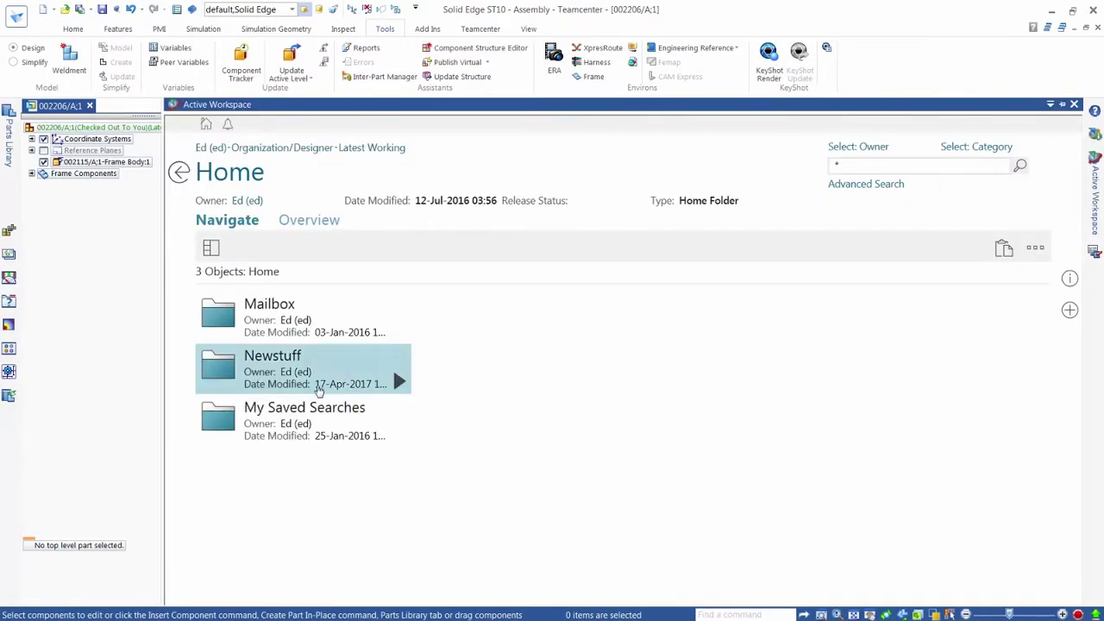
{"action": "left_click", "coordinate": [399, 383]}
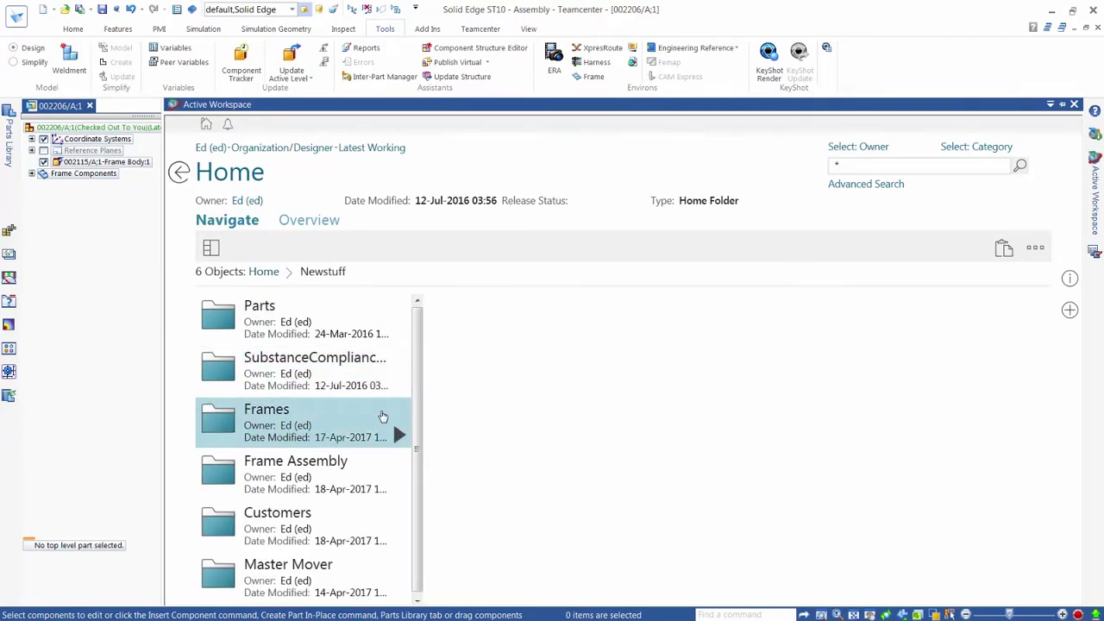
{"action": "left_click", "coordinate": [386, 420]}
{"action": "left_click", "coordinate": [338, 308]}
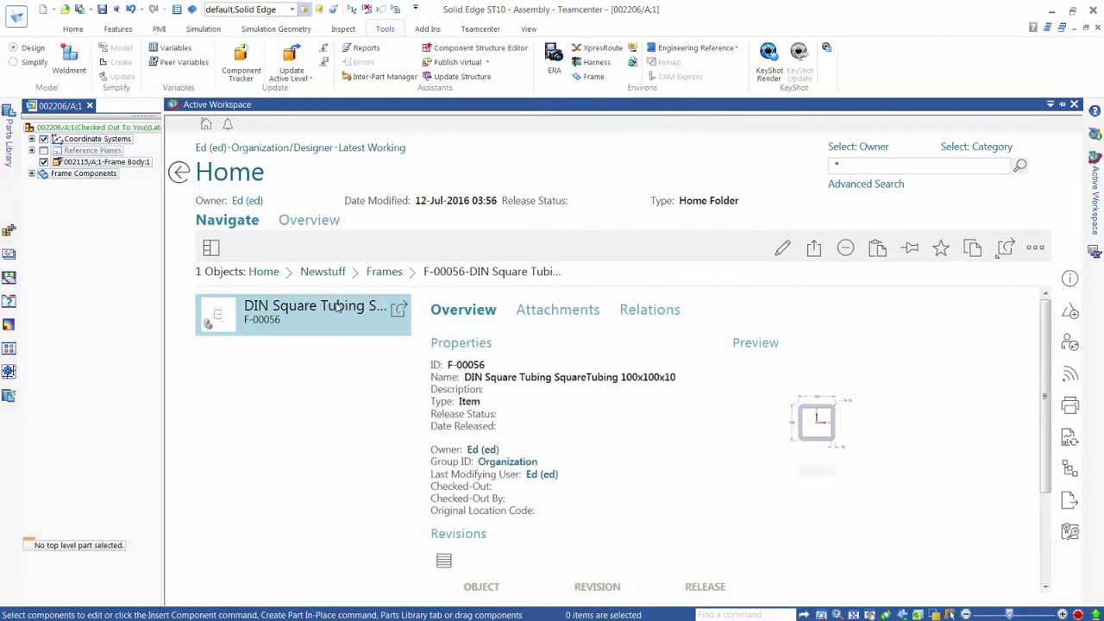
{"action": "scroll", "coordinate": [616, 483], "scroll_direction": "down", "scroll_amount": 1}
{"action": "double_click", "coordinate": [557, 520]}
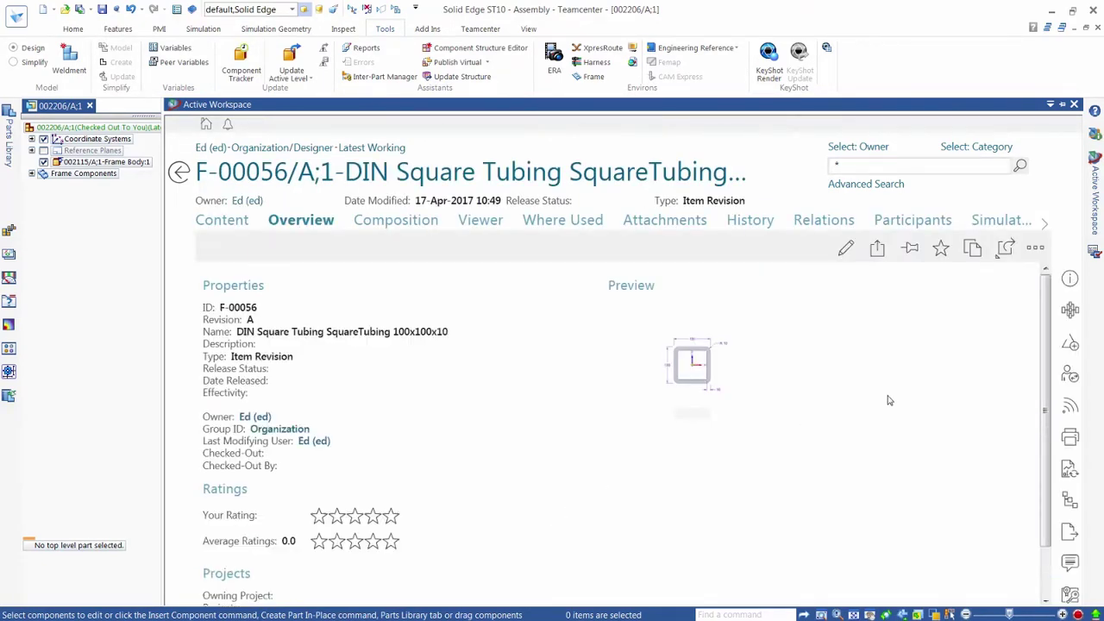
- Start classifying F-00056/A and choose the class Frame Profiles > Square Tubing > DIN
{"action": "left_click", "coordinate": [1068, 501]}
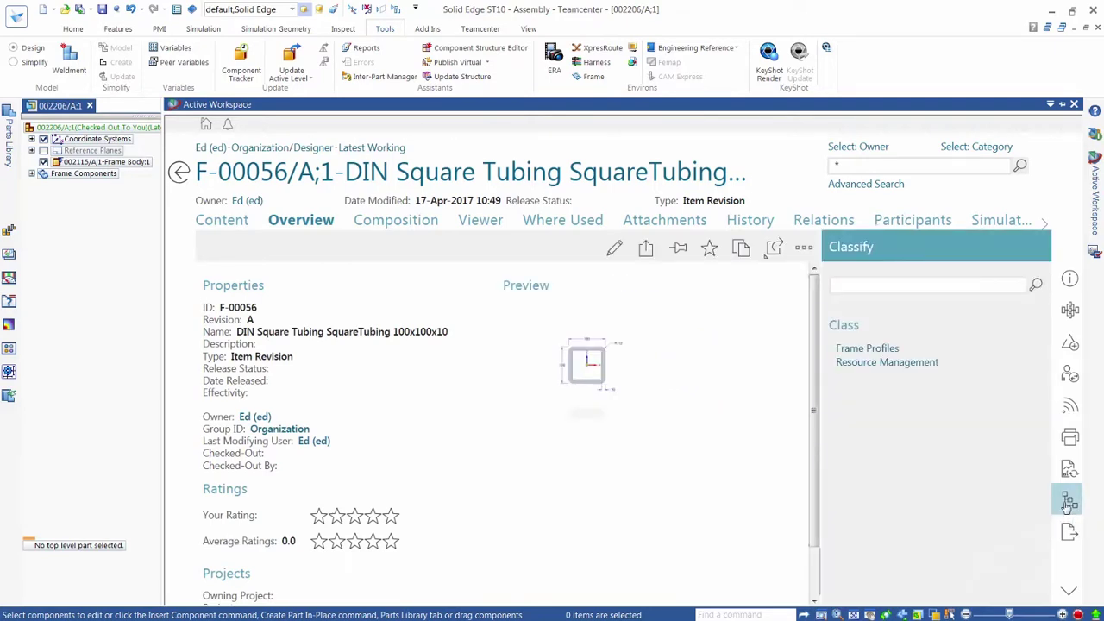
{"action": "left_click", "coordinate": [879, 349]}
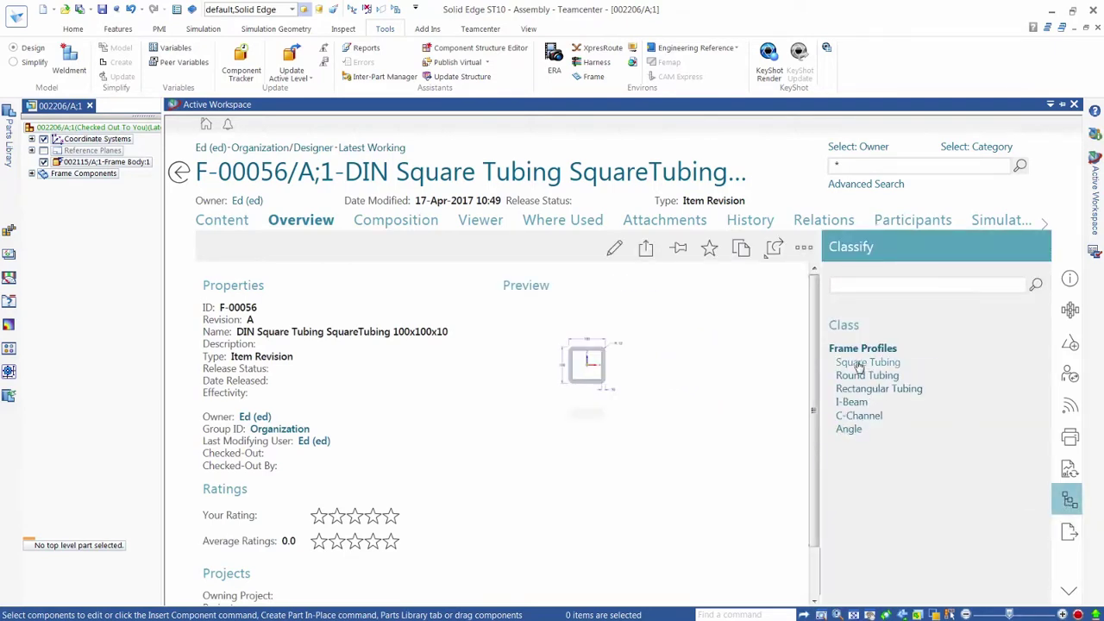
{"action": "left_click", "coordinate": [858, 366]}
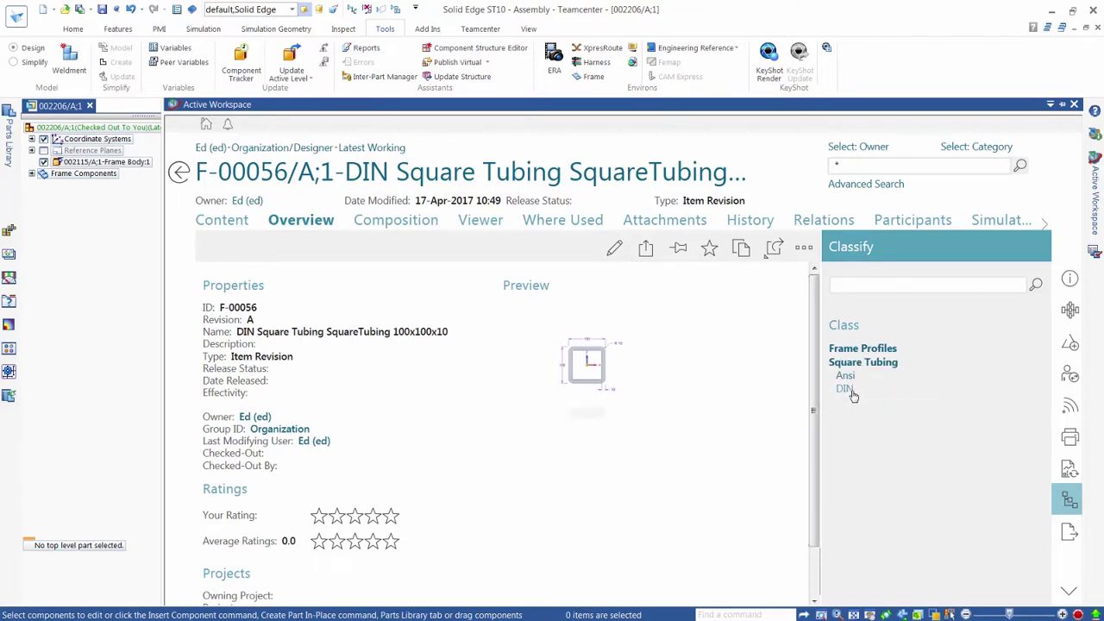
{"action": "left_click", "coordinate": [845, 388]}
- Classify F-00056/A with wall thickness 10, height 100 and profile material Stainless Stainless, and review its classification properties
{"action": "left_click", "coordinate": [861, 459]}
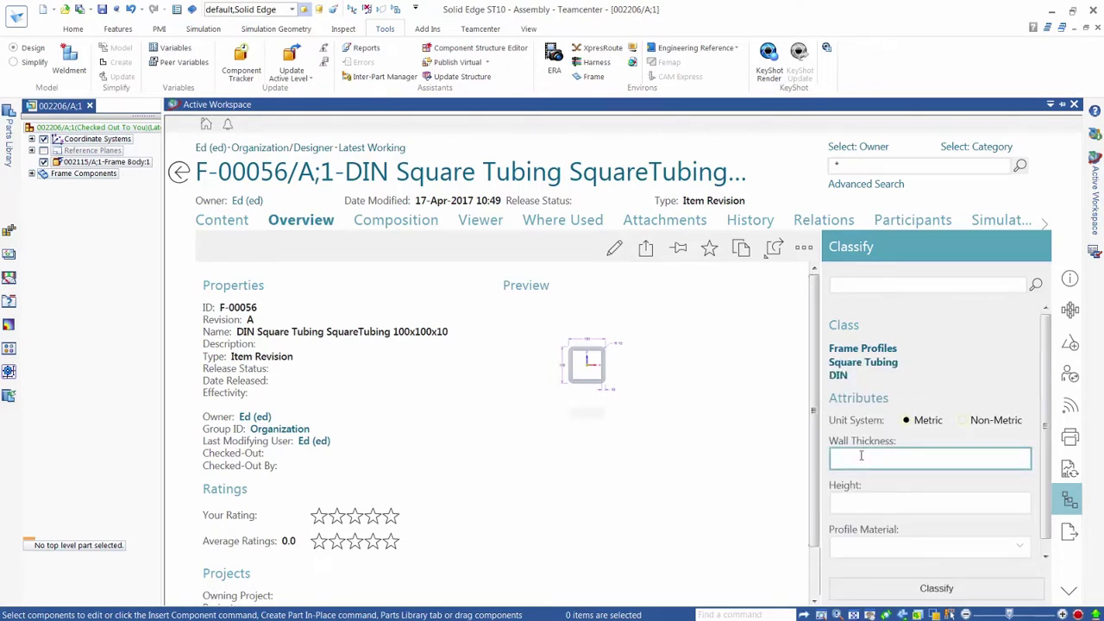
{"action": "type", "text": "10"}
{"action": "left_click", "coordinate": [852, 502]}
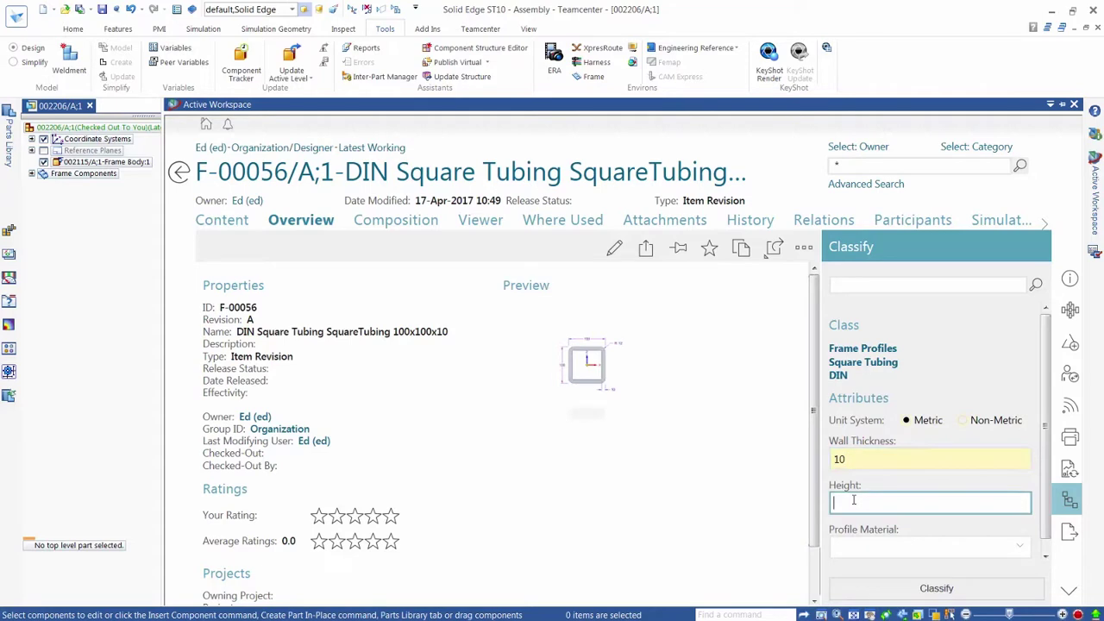
{"action": "type", "text": "100"}
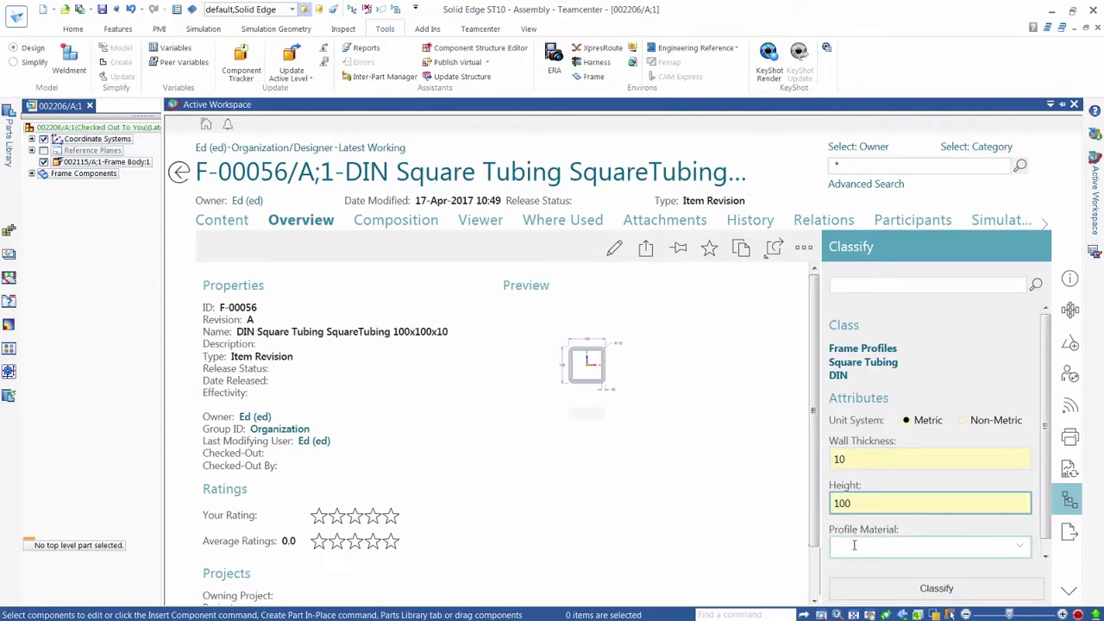
{"action": "left_click", "coordinate": [857, 543]}
{"action": "left_click", "coordinate": [865, 492]}
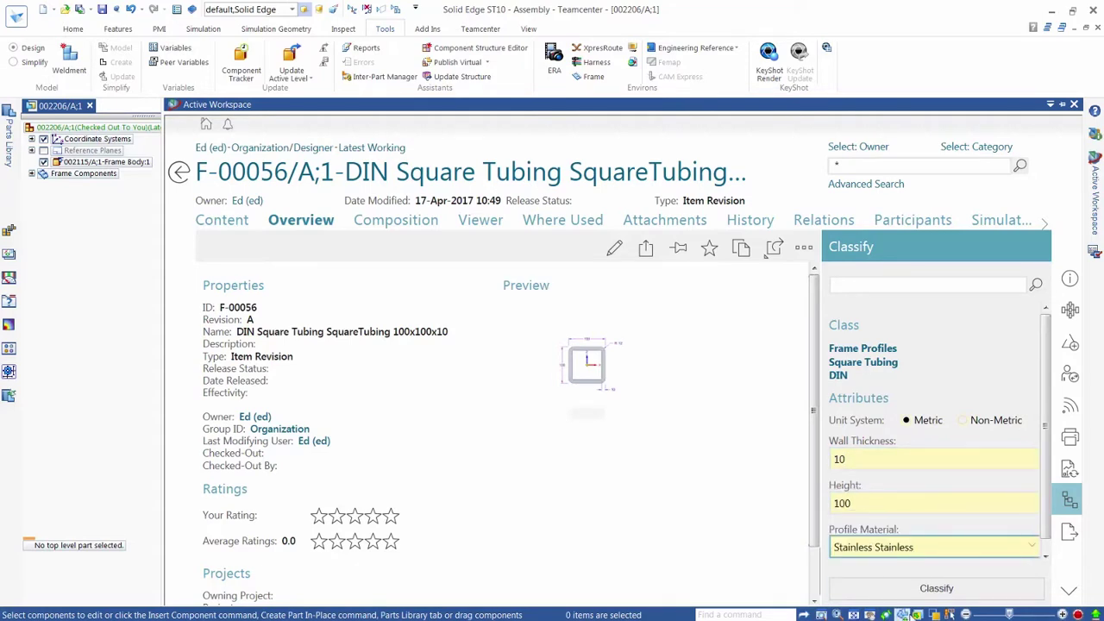
{"action": "left_click", "coordinate": [910, 594]}
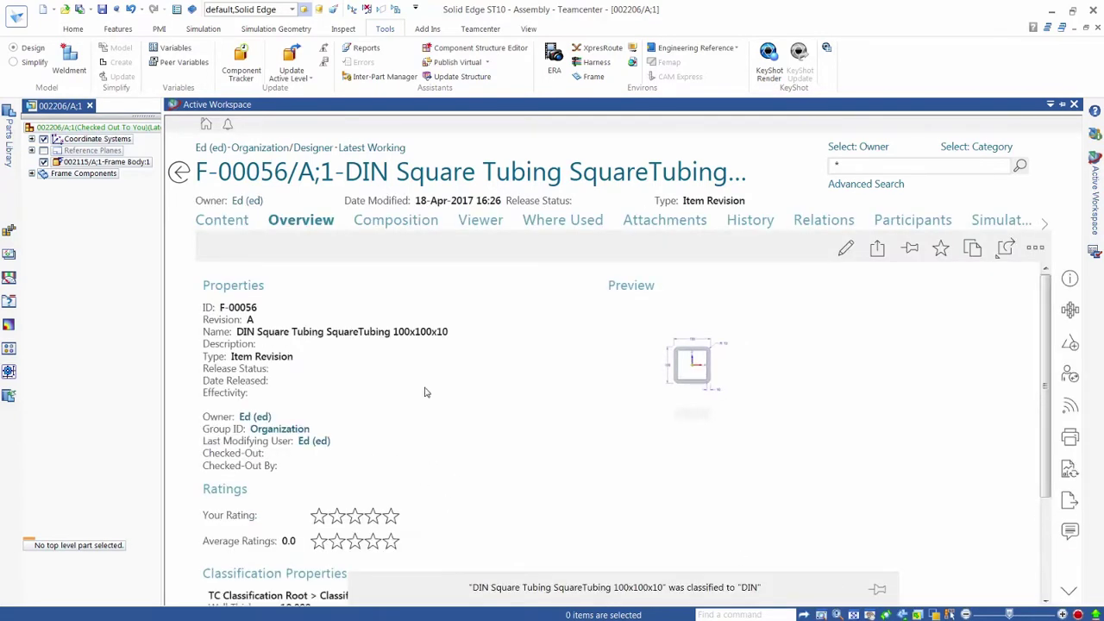
{"action": "scroll", "coordinate": [424, 389], "scroll_direction": "down", "scroll_amount": 3}
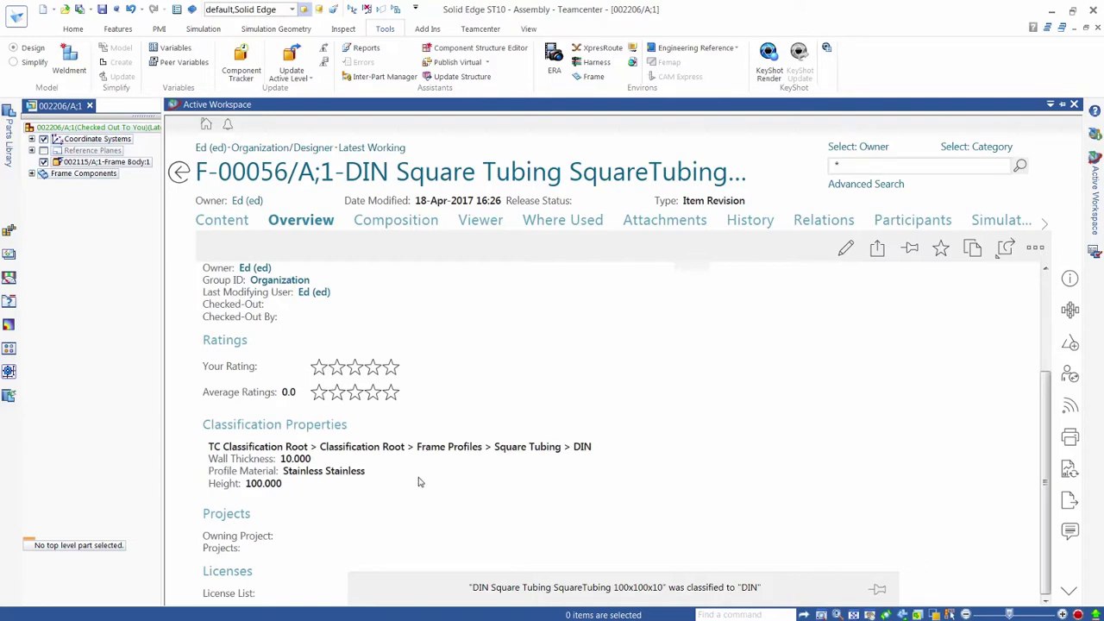
- Return to the assembly, open the Occurrence Properties of 002206 and set the first square tubing's Powder Coat to Black
{"action": "left_click", "coordinate": [112, 371]}
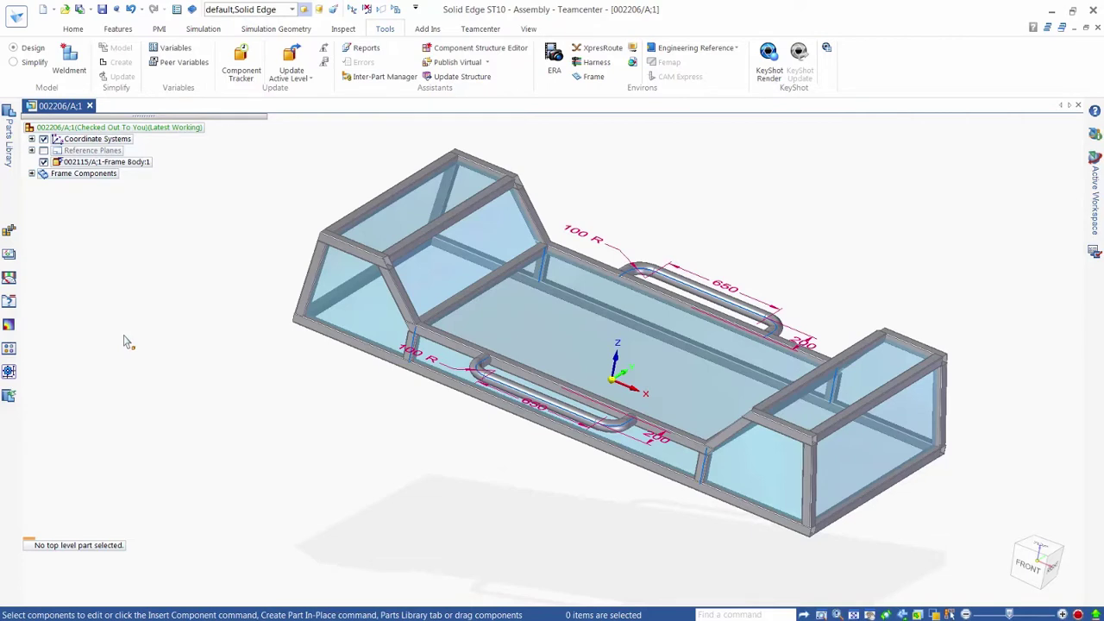
{"action": "right_click", "coordinate": [90, 235]}
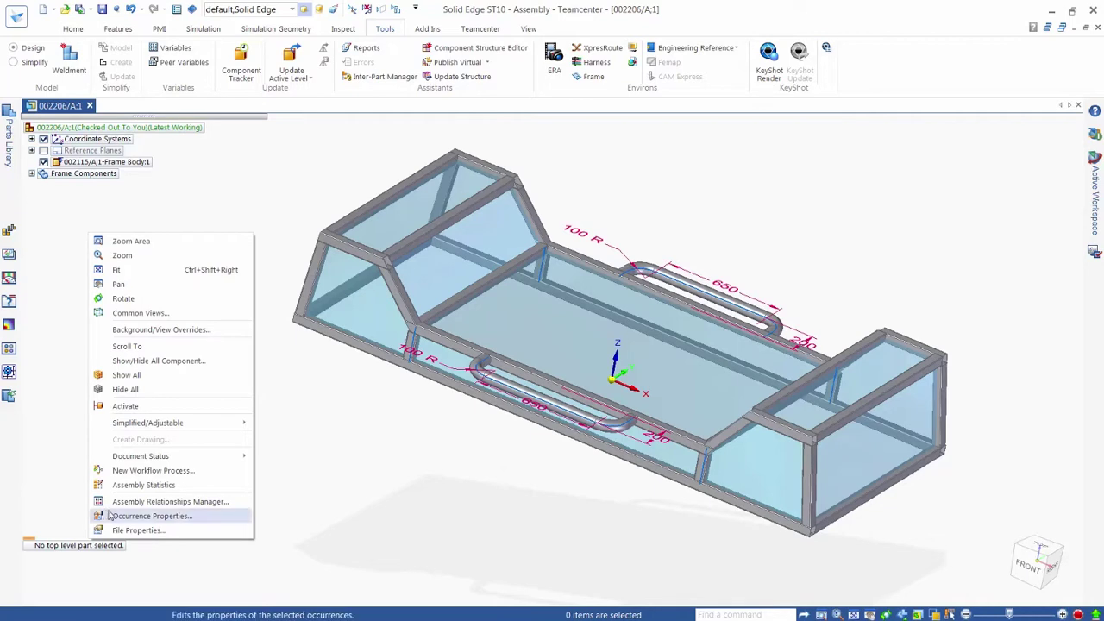
{"action": "left_click", "coordinate": [134, 516]}
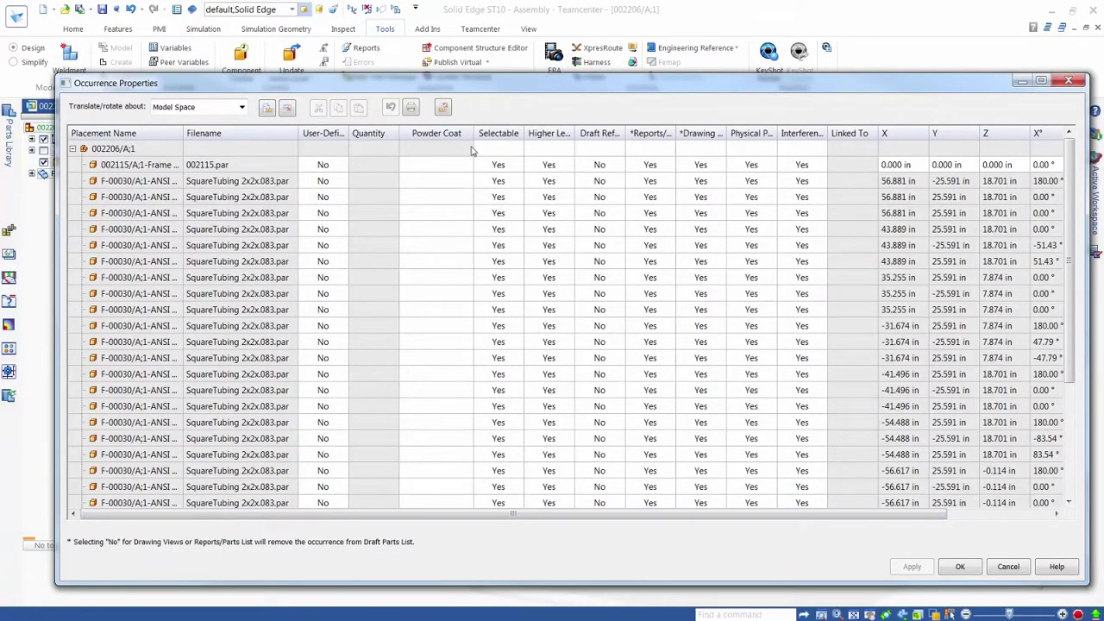
{"action": "left_click", "coordinate": [457, 183]}
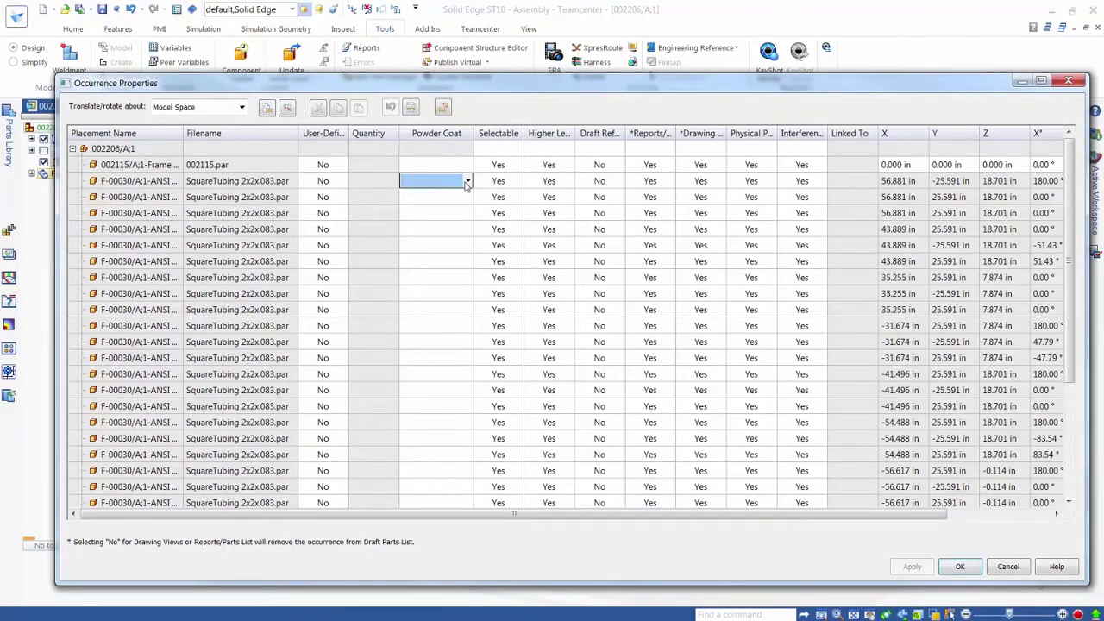
{"action": "left_click", "coordinate": [468, 182]}
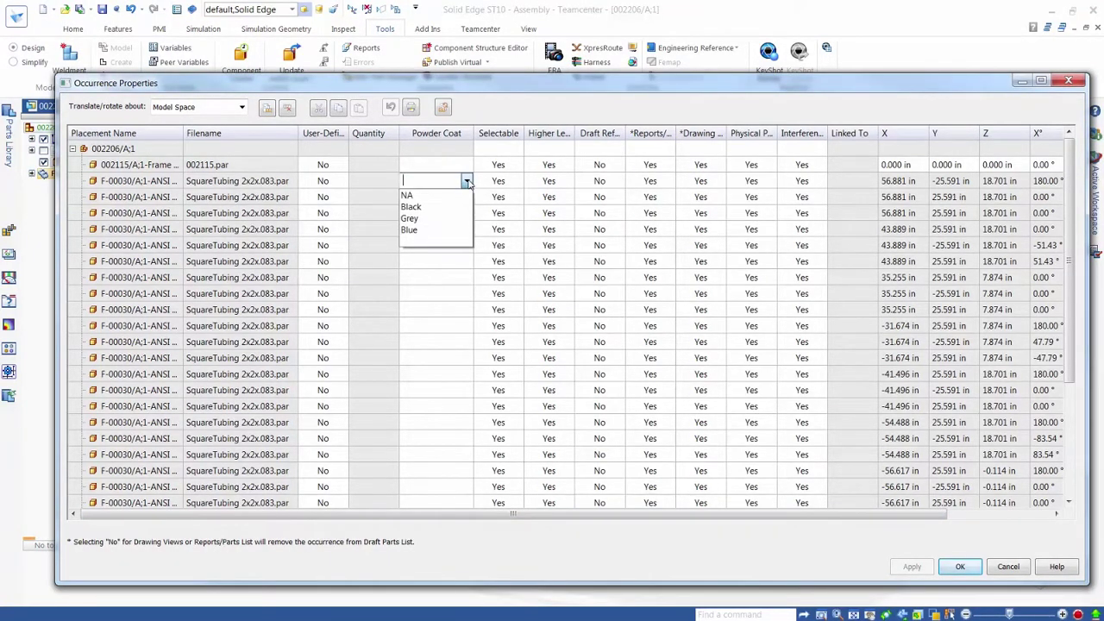
{"action": "left_click", "coordinate": [422, 207]}
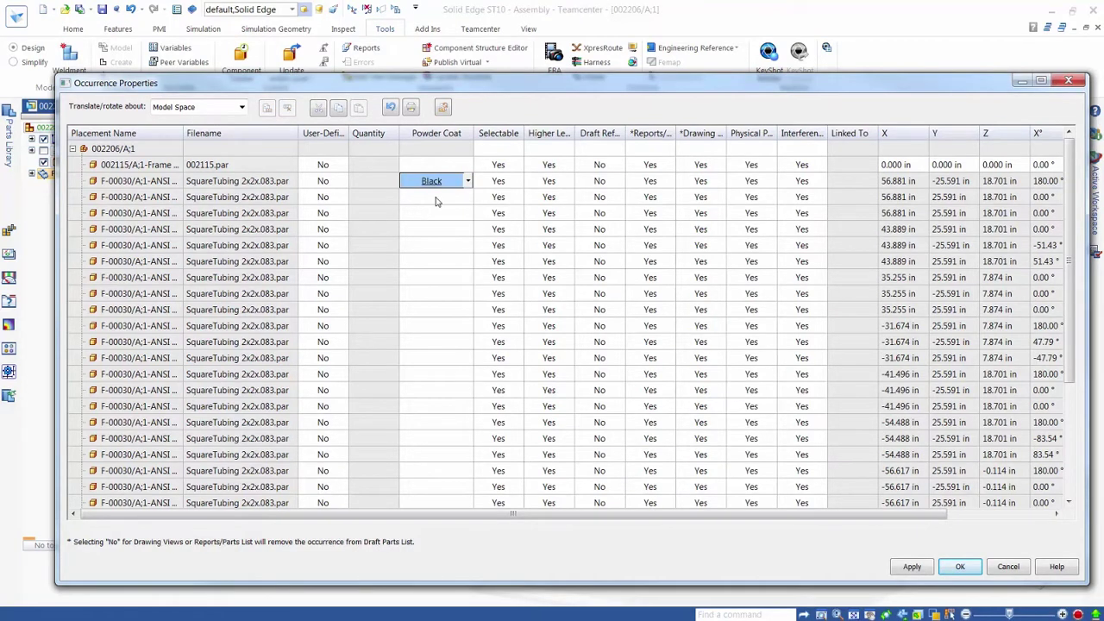
- Copy the Black powder coat value to all the remaining F-00030 square tubing occurrences
{"action": "right_click", "coordinate": [440, 185]}
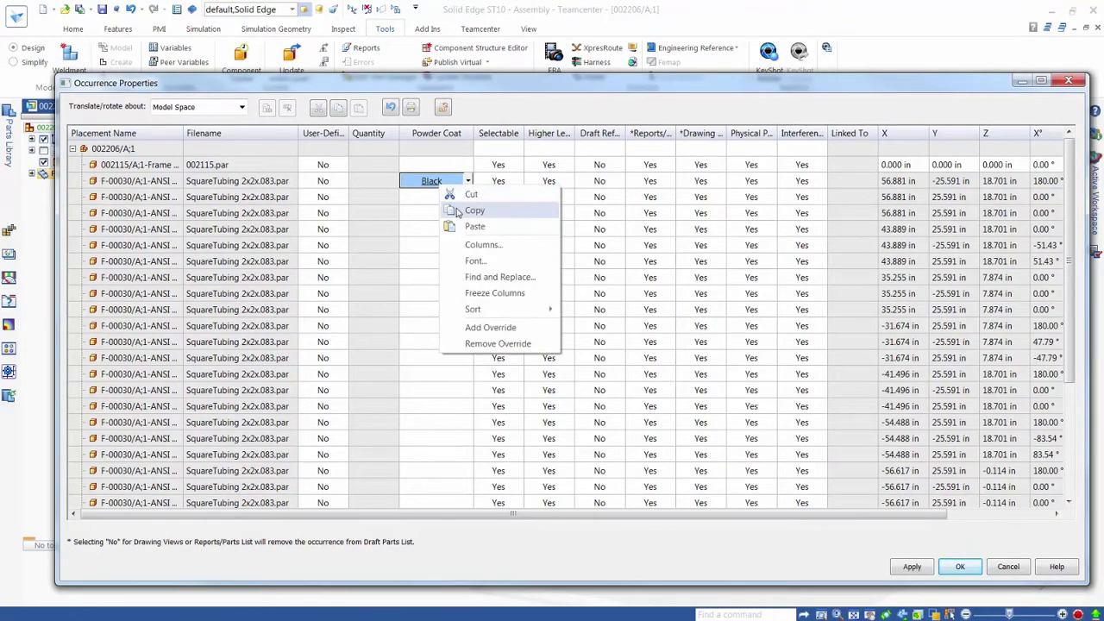
{"action": "left_click", "coordinate": [466, 212]}
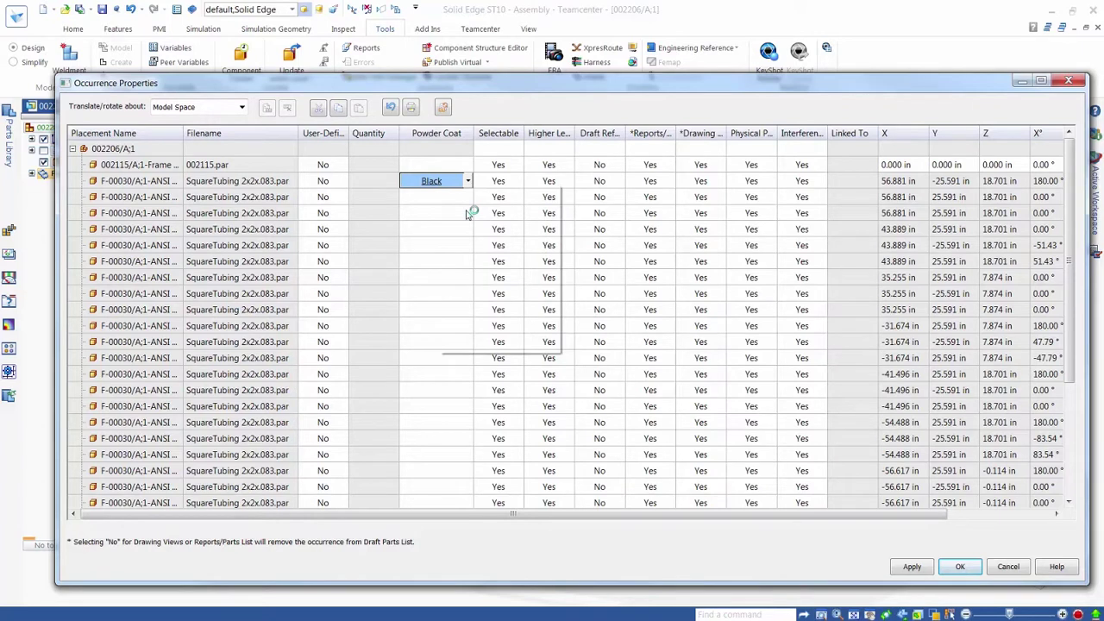
{"action": "left_click_drag", "start_coordinate": [463, 200], "coordinate": [461, 245]}
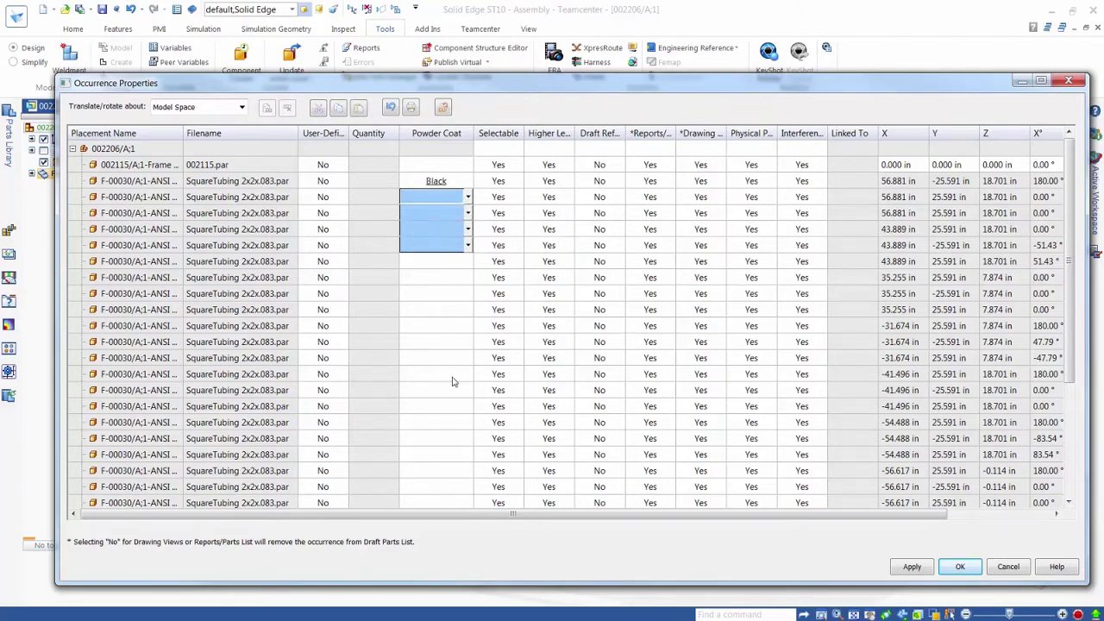
{"action": "left_click_drag", "start_coordinate": [453, 381], "coordinate": [457, 457]}
{"action": "right_click", "coordinate": [429, 456]}
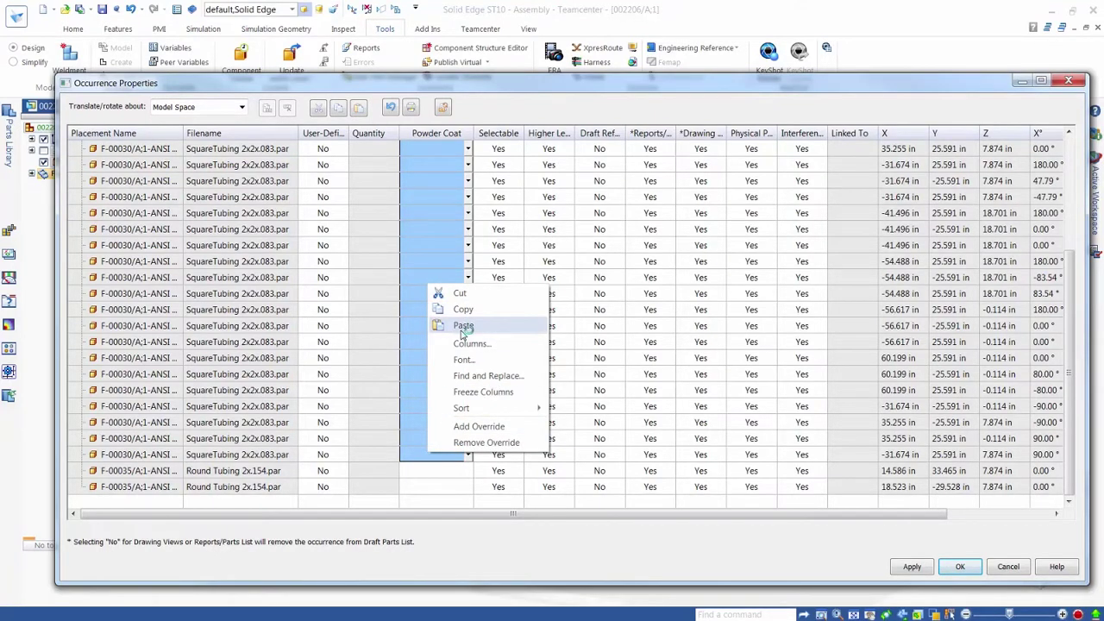
{"action": "left_click", "coordinate": [463, 326]}
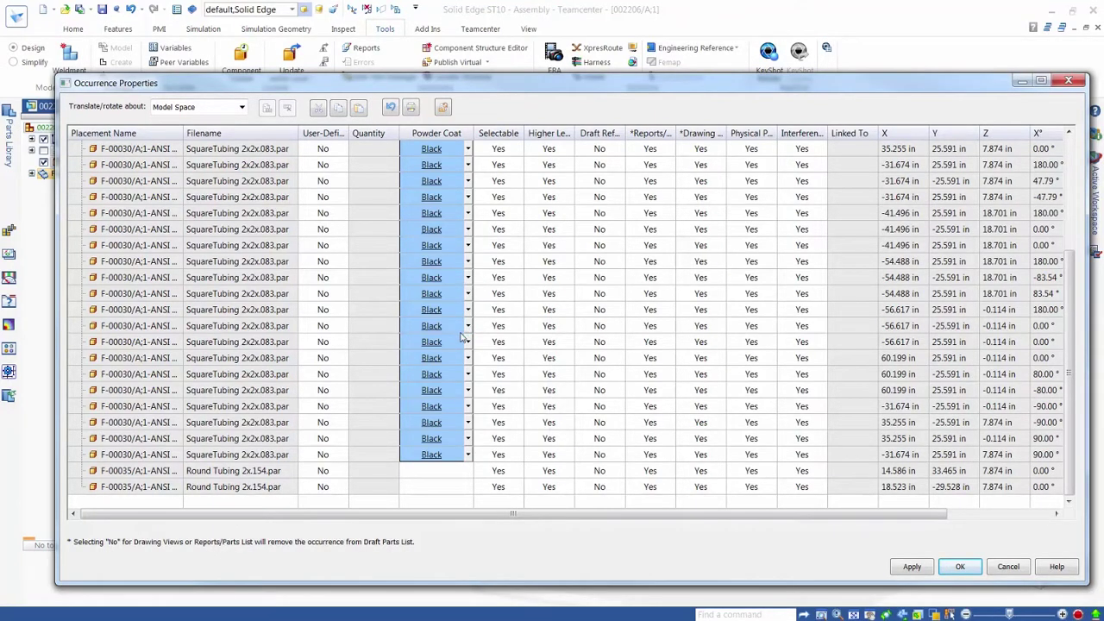
- Set the Powder Coat of both F-00035 round tubing occurrences to Blue and accept the occurrence properties
{"action": "left_click", "coordinate": [453, 472]}
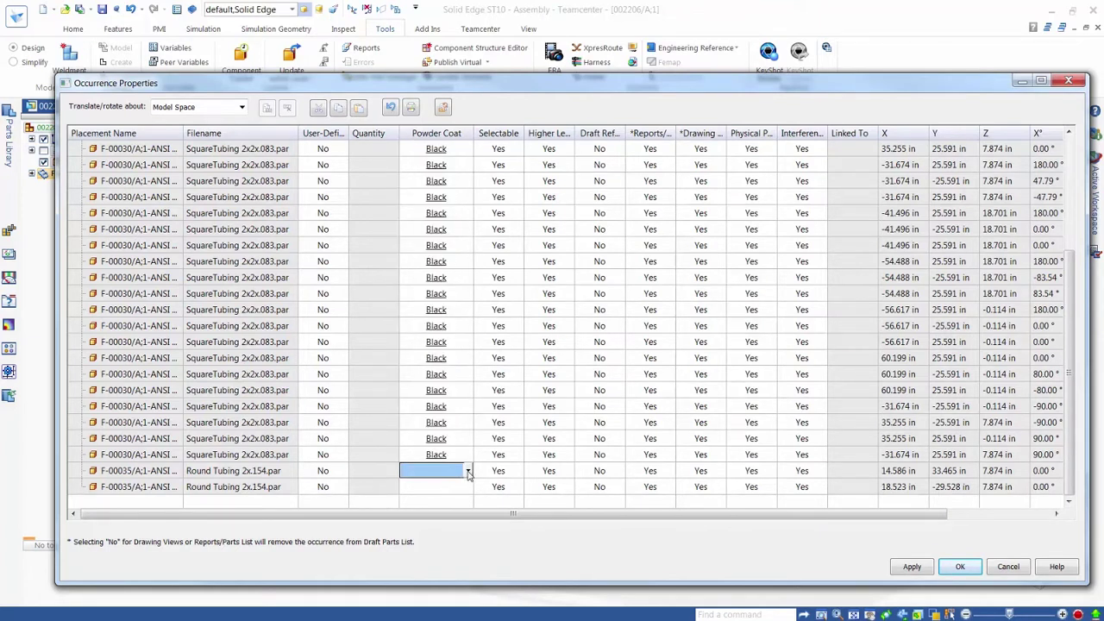
{"action": "left_click", "coordinate": [468, 473]}
{"action": "left_click", "coordinate": [420, 522]}
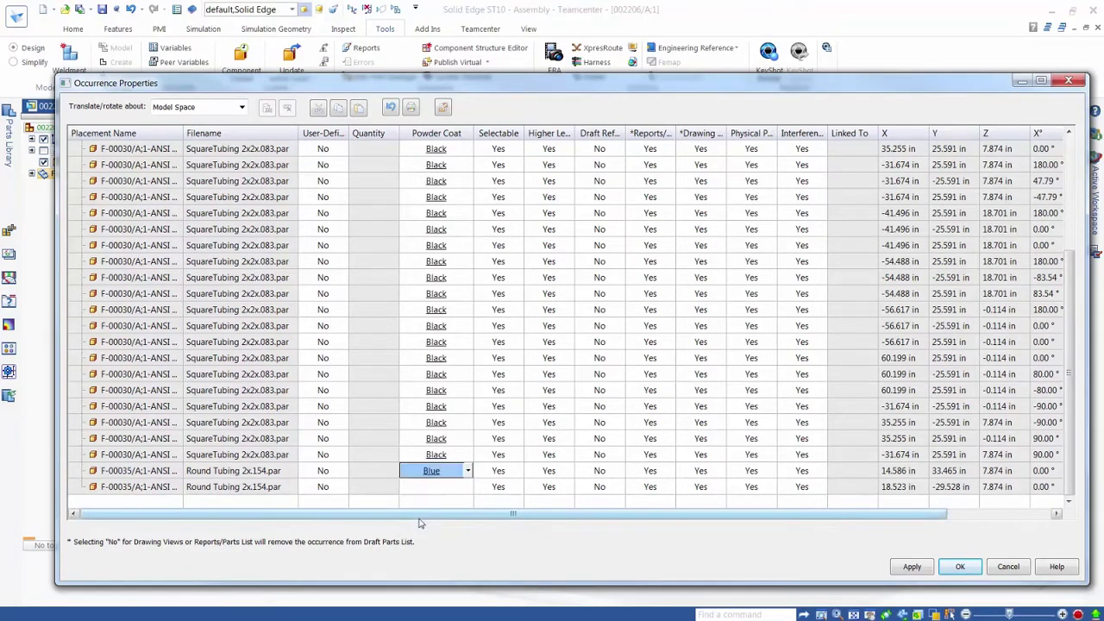
{"action": "left_click", "coordinate": [447, 488]}
{"action": "left_click", "coordinate": [467, 488]}
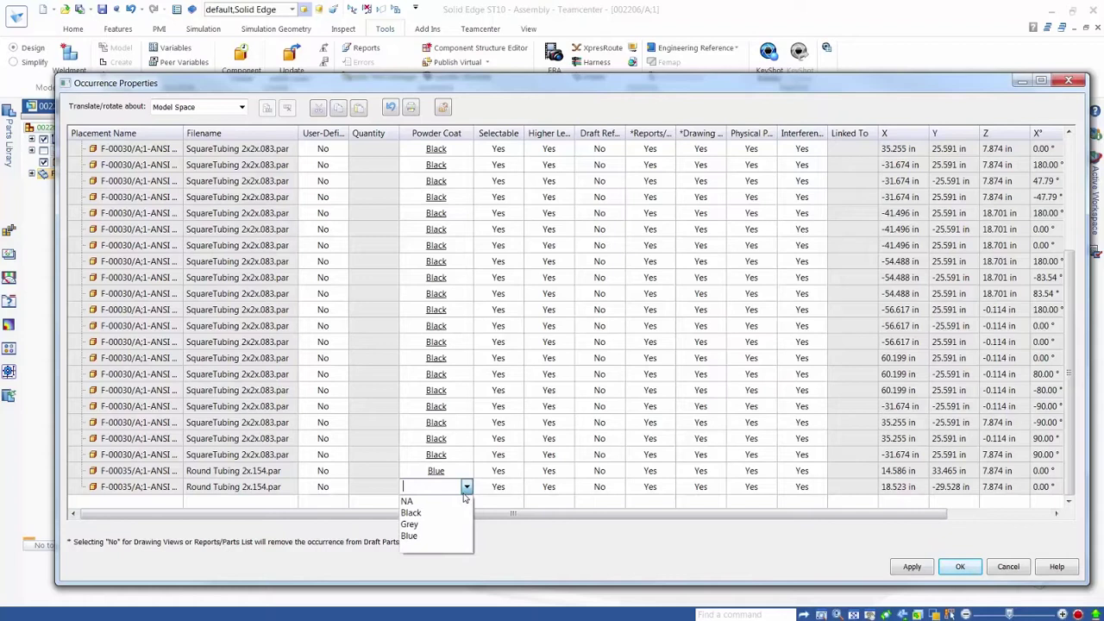
{"action": "left_click", "coordinate": [410, 536]}
{"action": "left_click", "coordinate": [442, 505]}
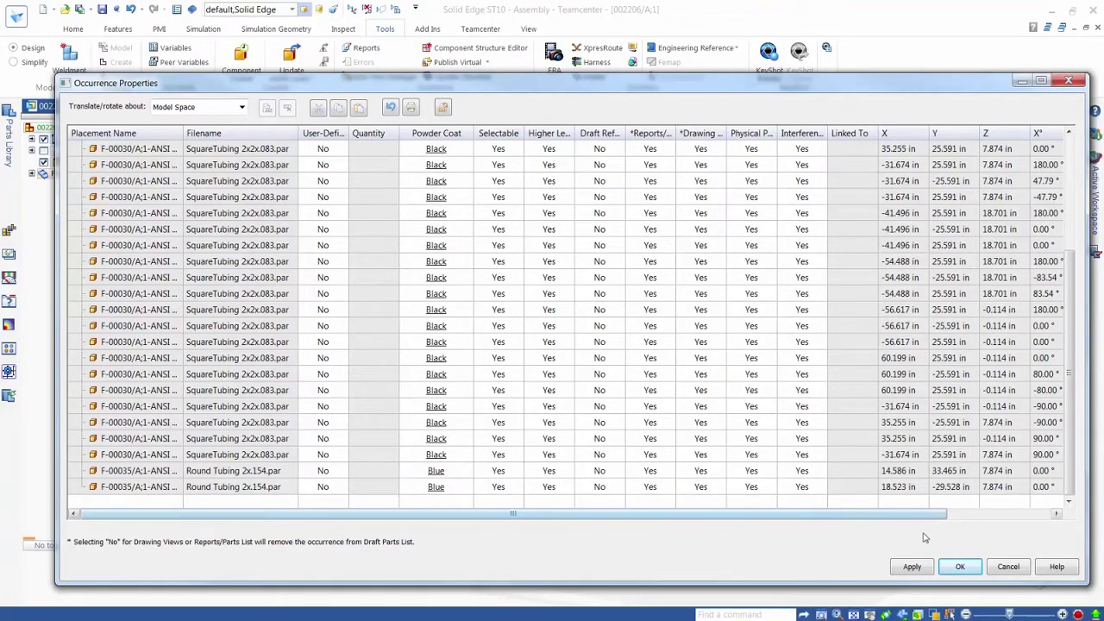
{"action": "left_click", "coordinate": [958, 566]}
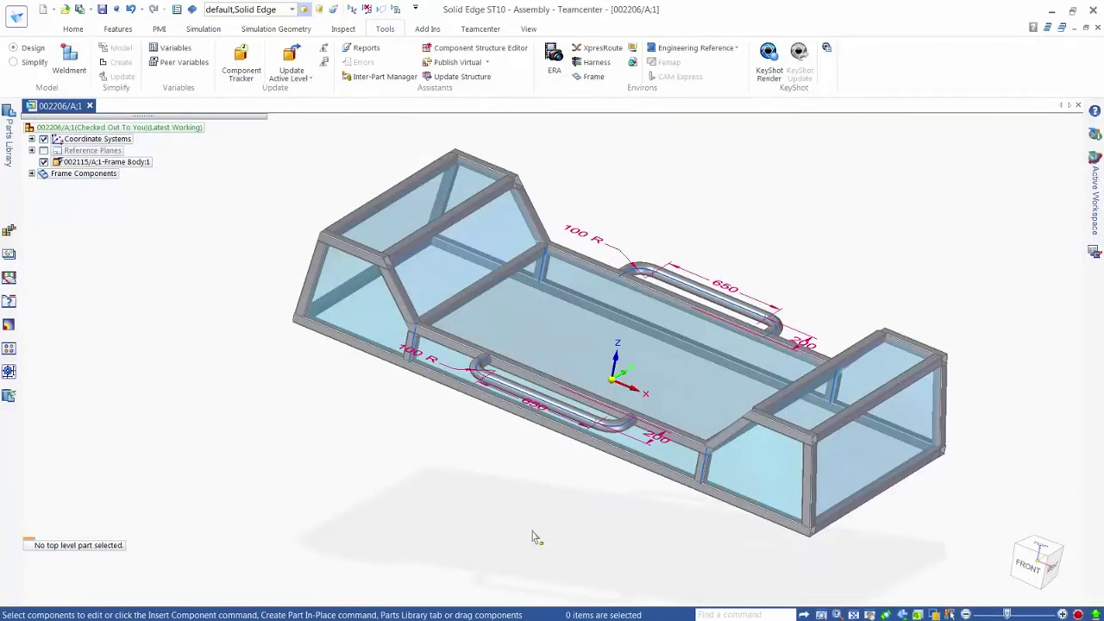
- Close assembly 002206 and save its changes
{"action": "scroll", "coordinate": [509, 493], "scroll_direction": "down", "scroll_amount": 2}
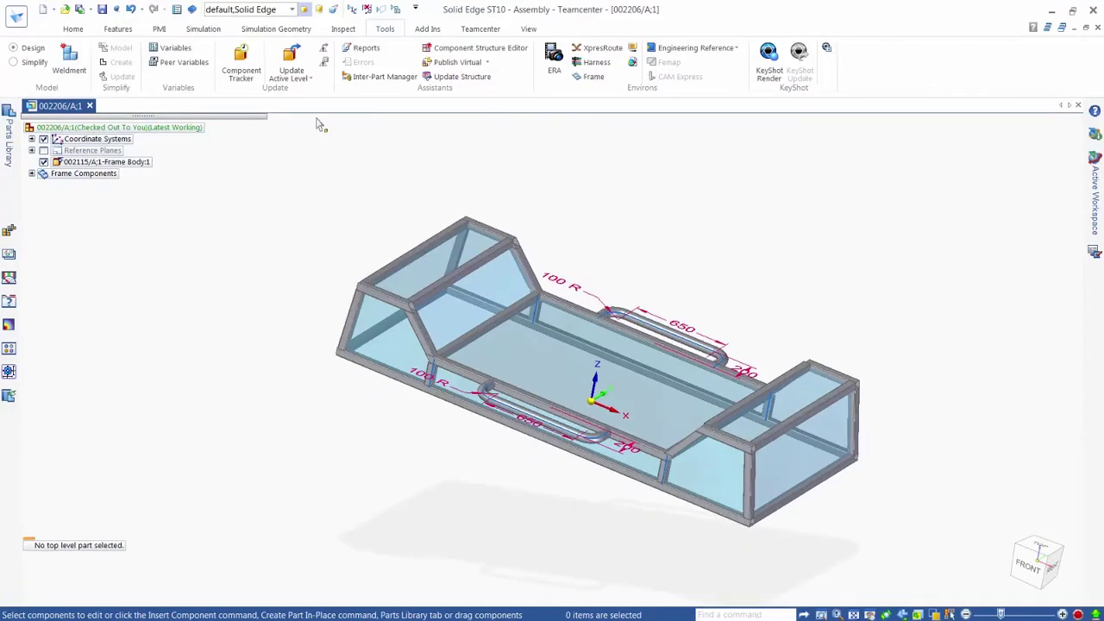
{"action": "left_click", "coordinate": [88, 105]}
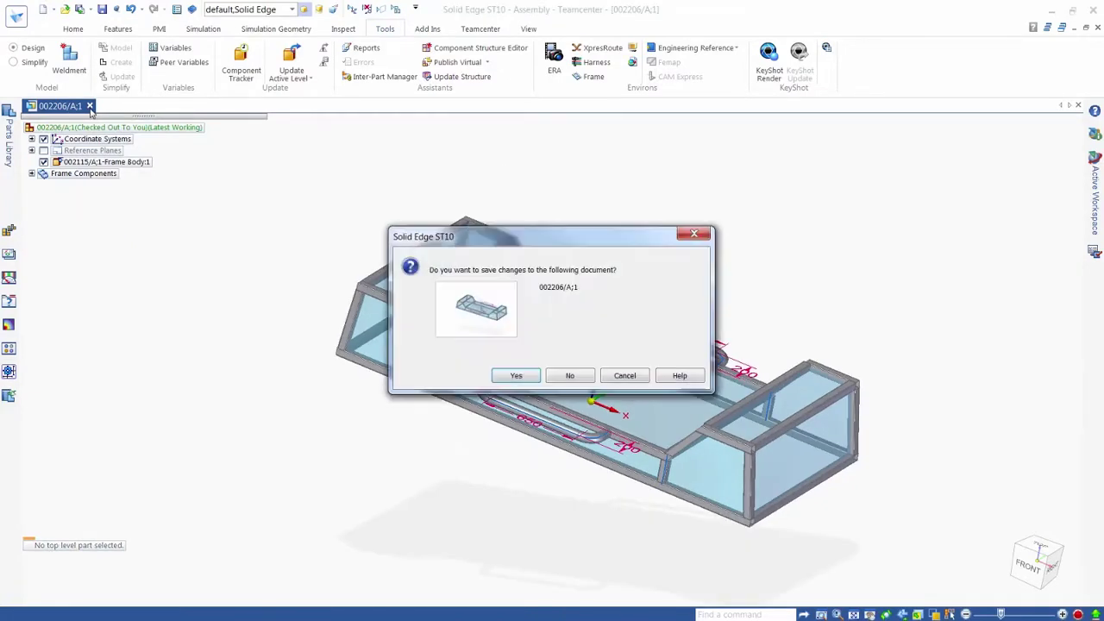
{"action": "left_click", "coordinate": [518, 375]}
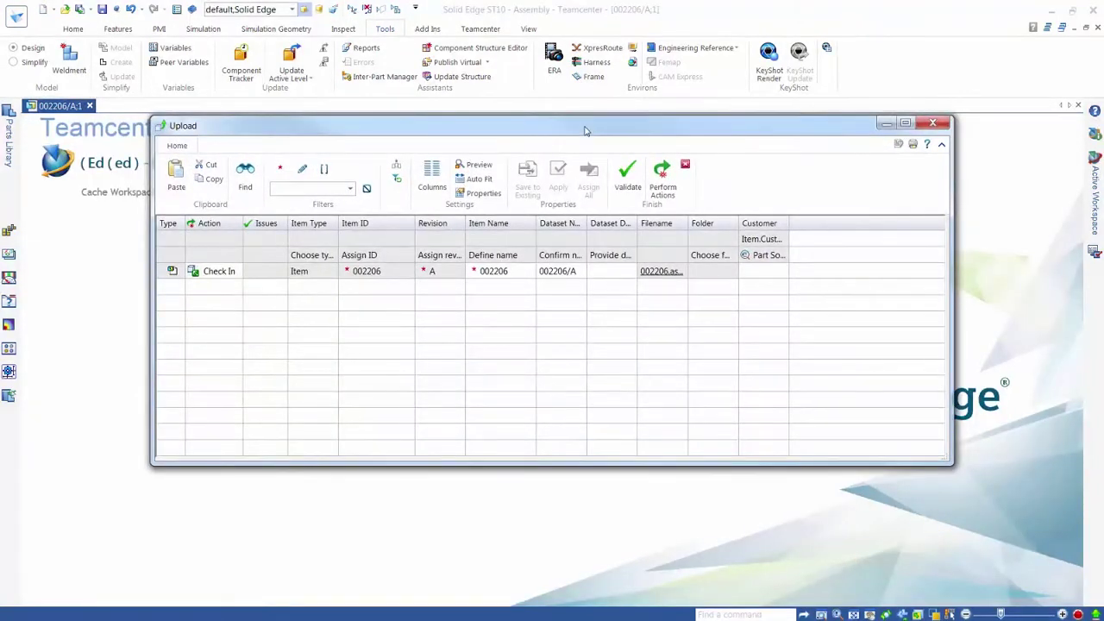
- Assign Siemens as the customer of assembly 002206 in the upload list and perform its check-in
{"action": "left_click_drag", "start_coordinate": [586, 131], "coordinate": [601, 203]}
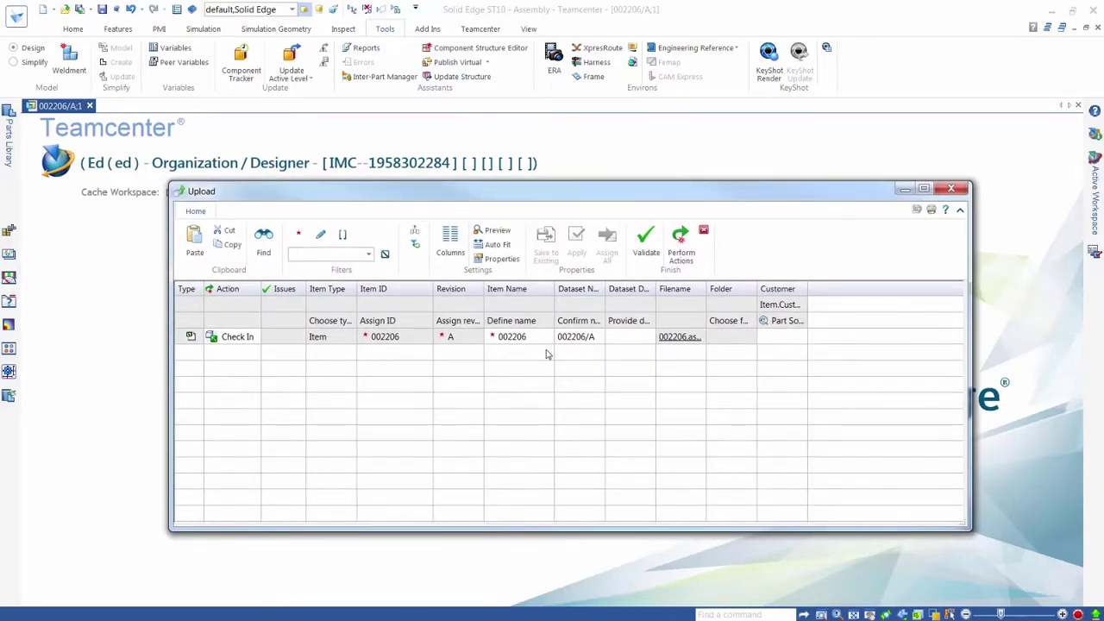
{"action": "left_click", "coordinate": [782, 336]}
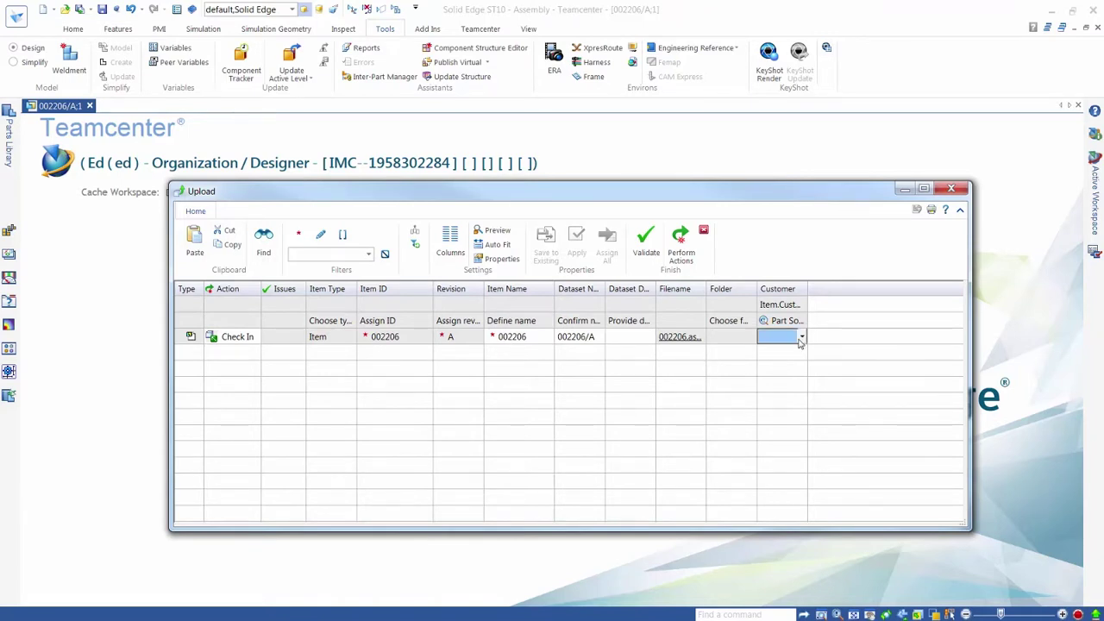
{"action": "left_click", "coordinate": [801, 337]}
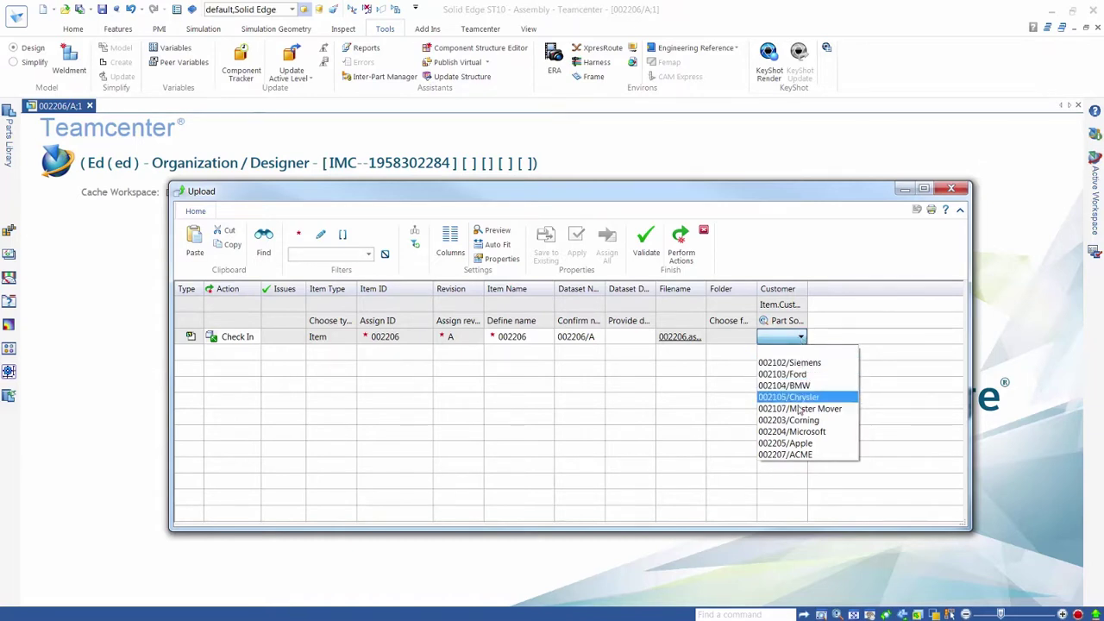
{"action": "left_click", "coordinate": [789, 363]}
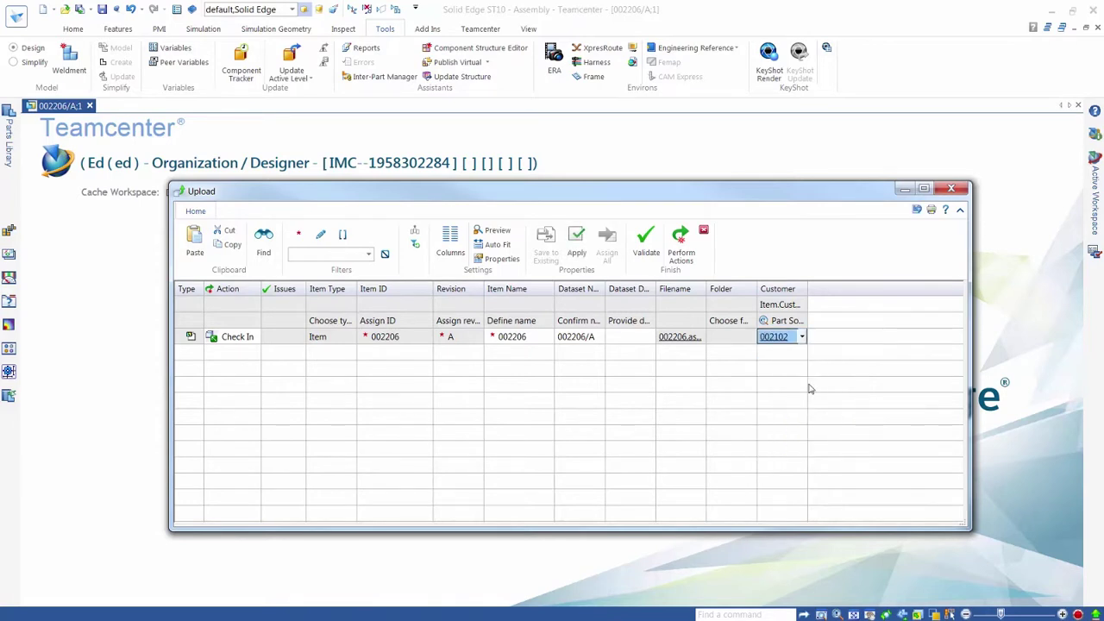
{"action": "left_click", "coordinate": [673, 246]}
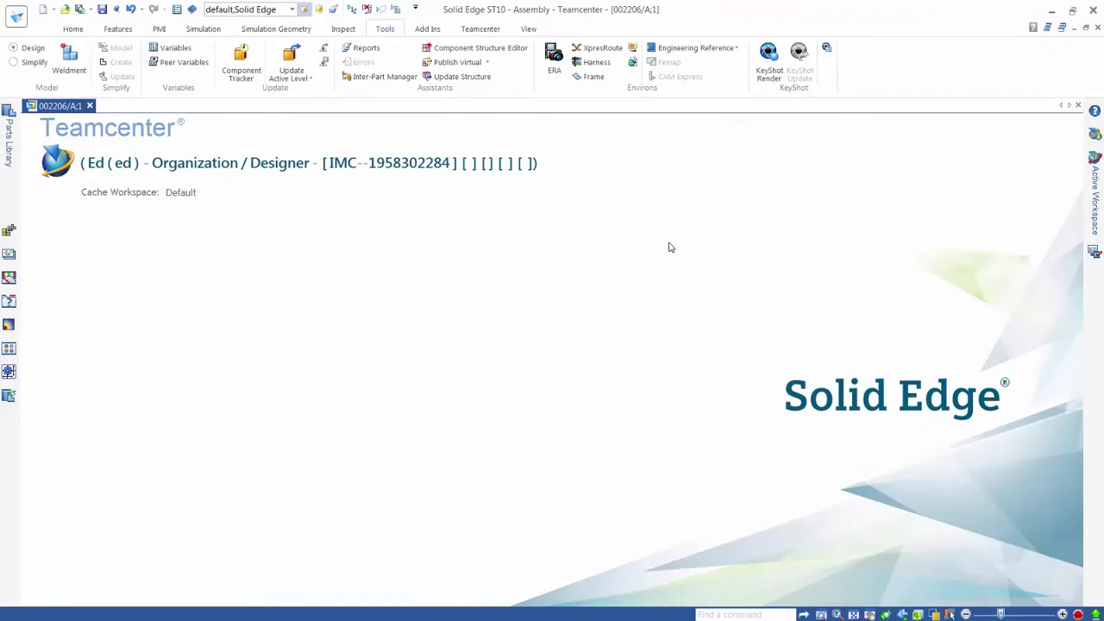